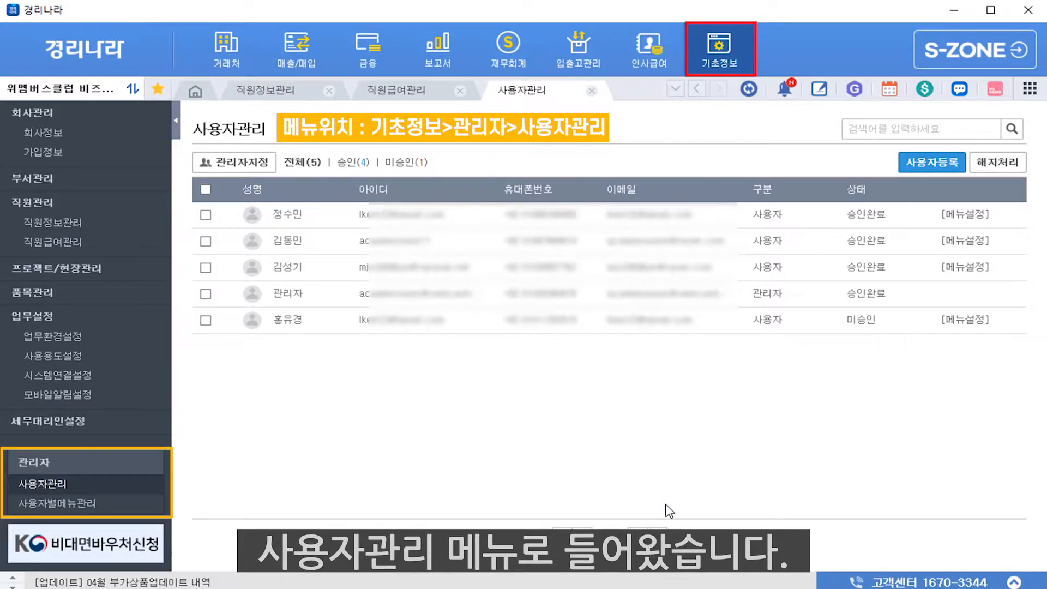
Open the 사용자등록 form from the 사용자관리 user list
left_click(943, 163)
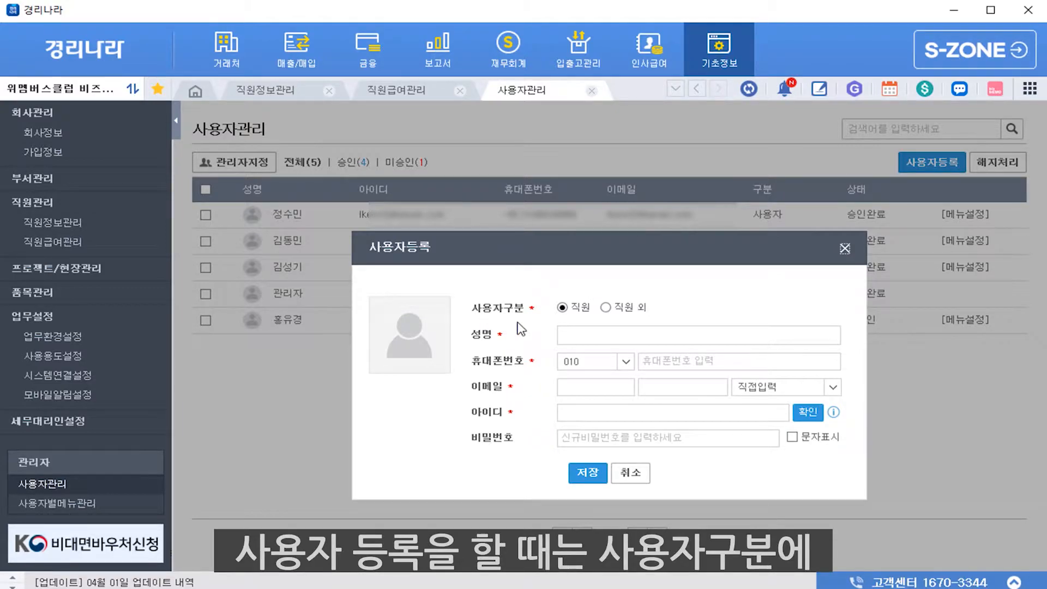
Enter the new user's name in Korean, pick the matching stored employee, and verify a login ID
left_click(640, 334)
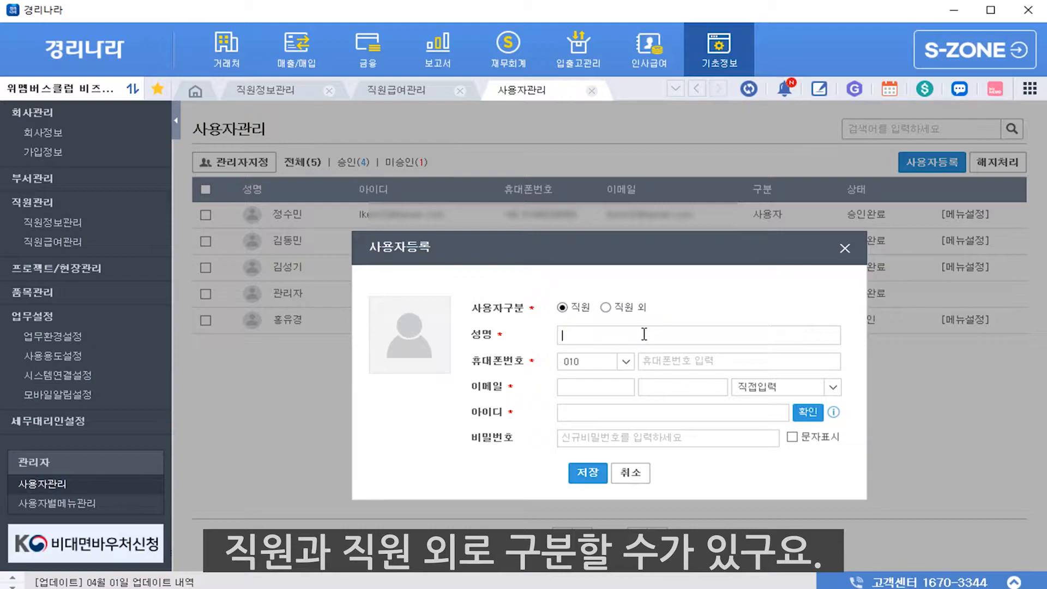
type("ghk")
key("BackSpace")
key("BackSpace")
key("BackSpace")
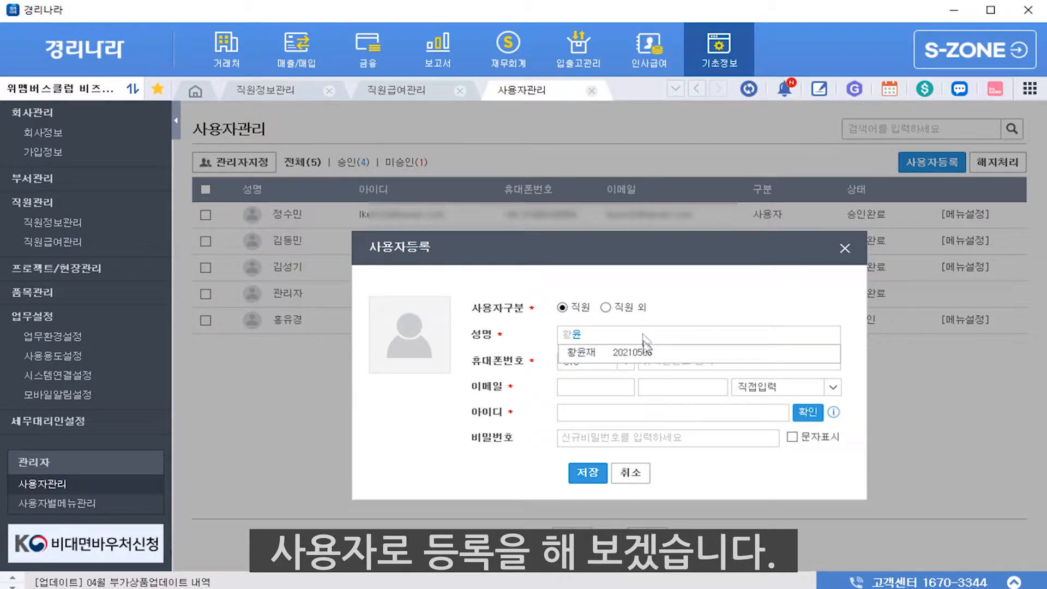
left_click(661, 354)
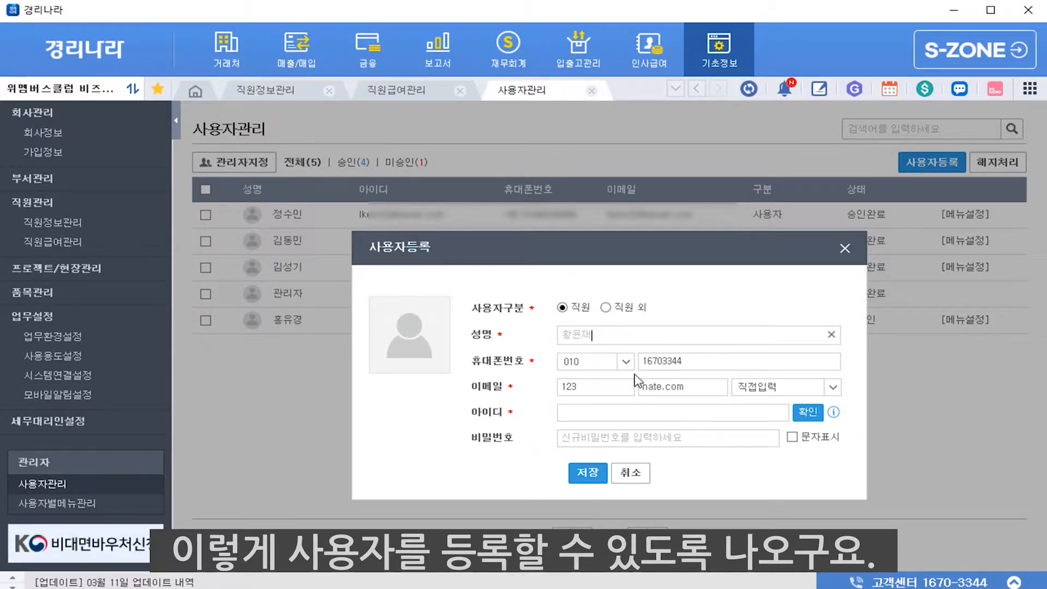
left_click(604, 414)
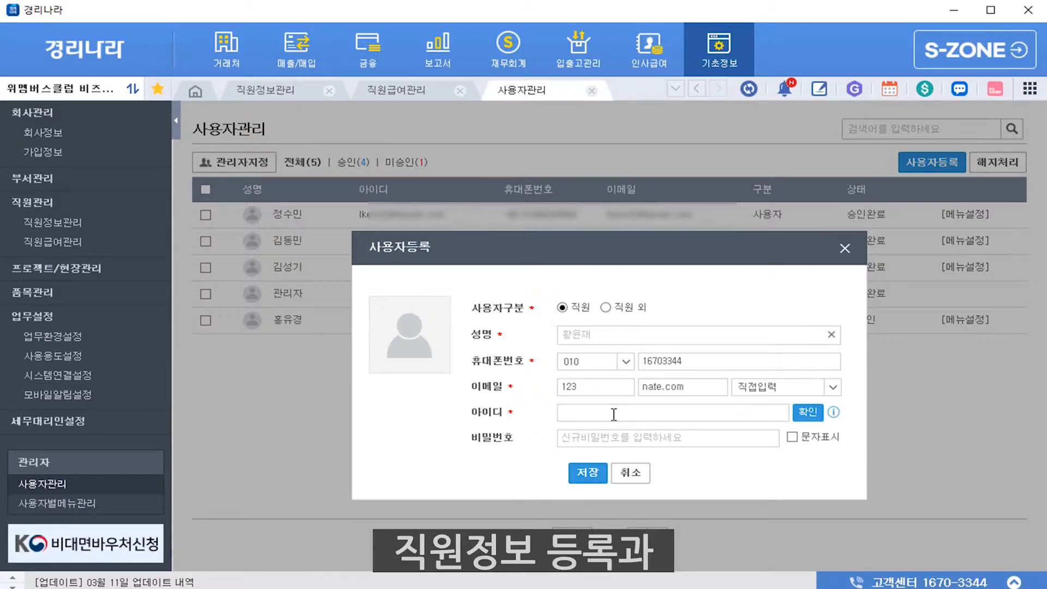
type("kyung")
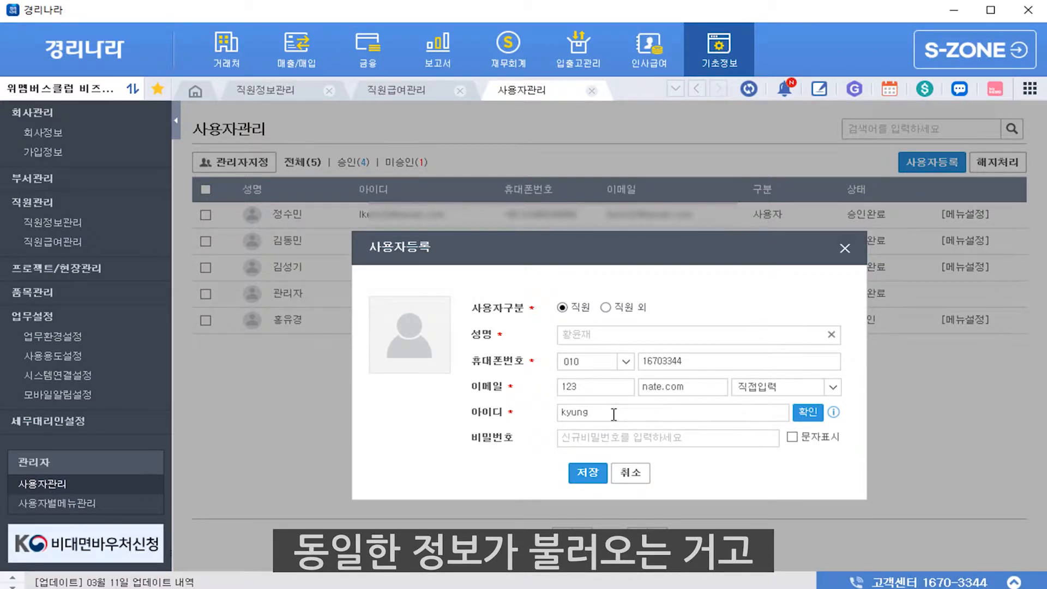
type("rina")
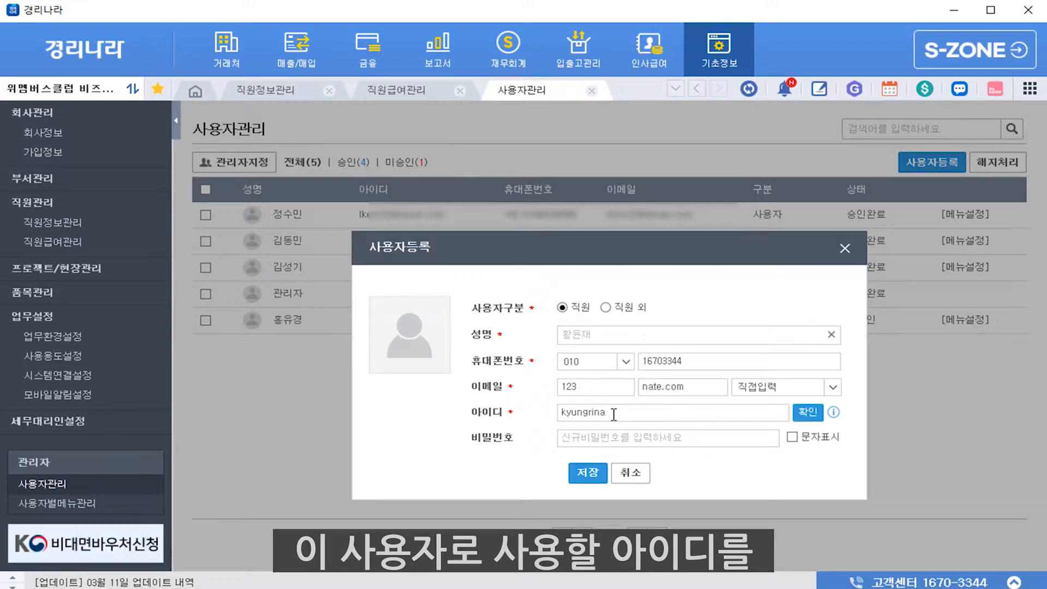
type("ra")
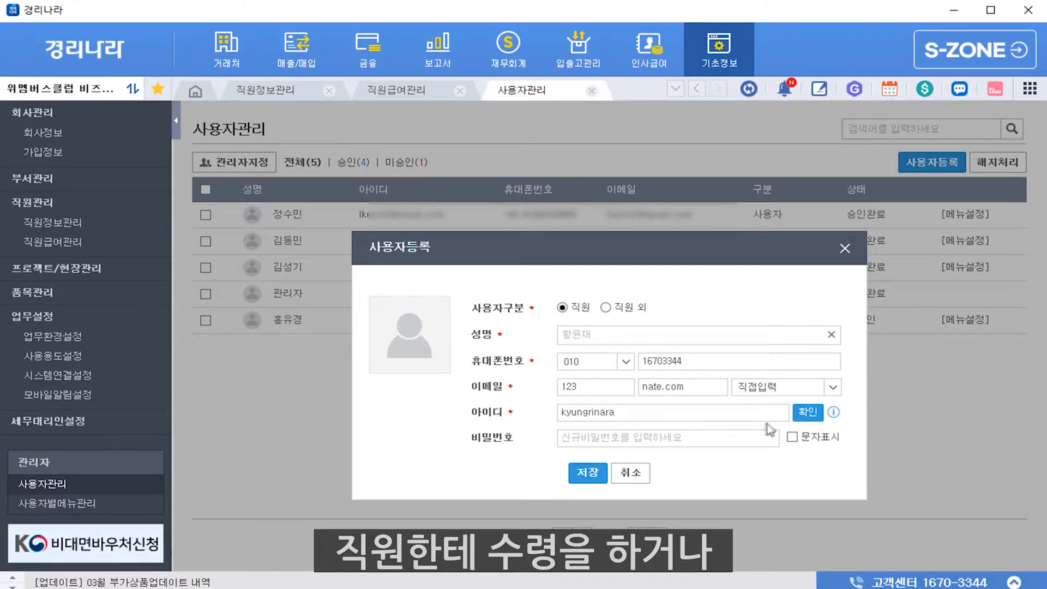
left_click(804, 413)
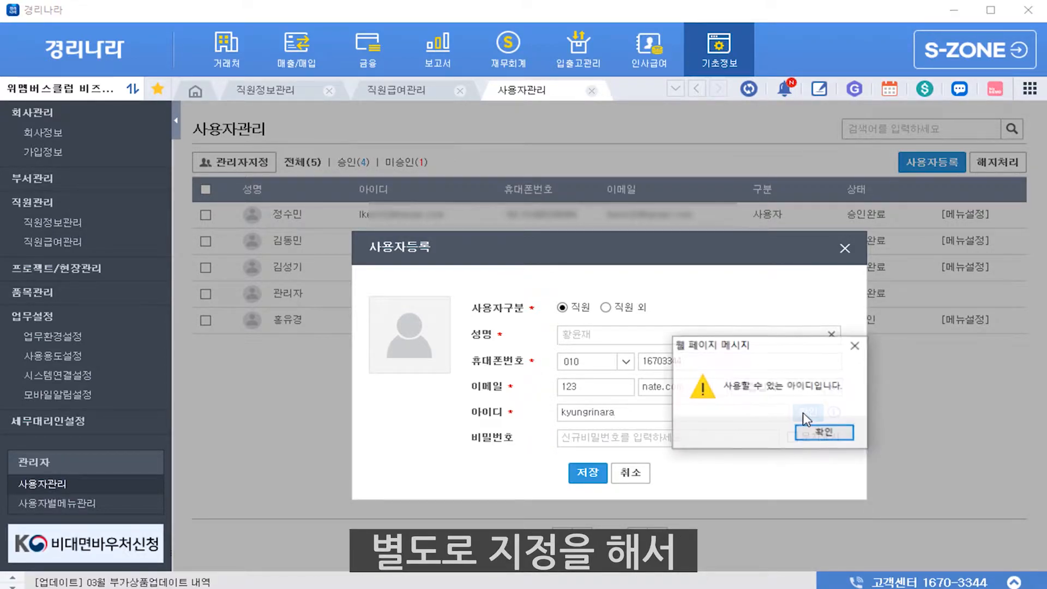
left_click(819, 433)
Set the user's password, recheck the ID's availability, and save the registration
left_click(689, 439)
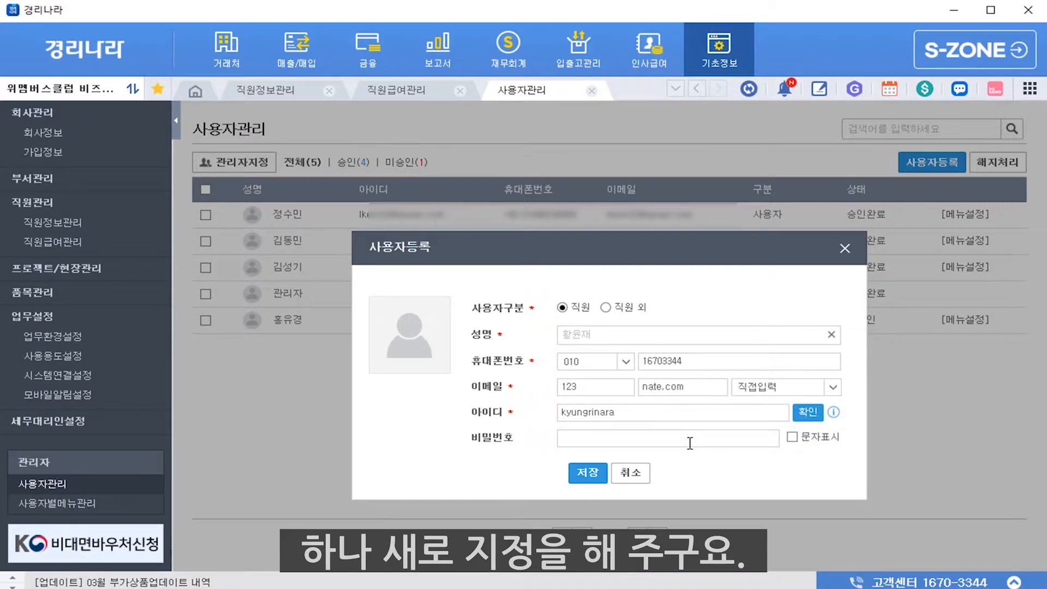
type("123456789")
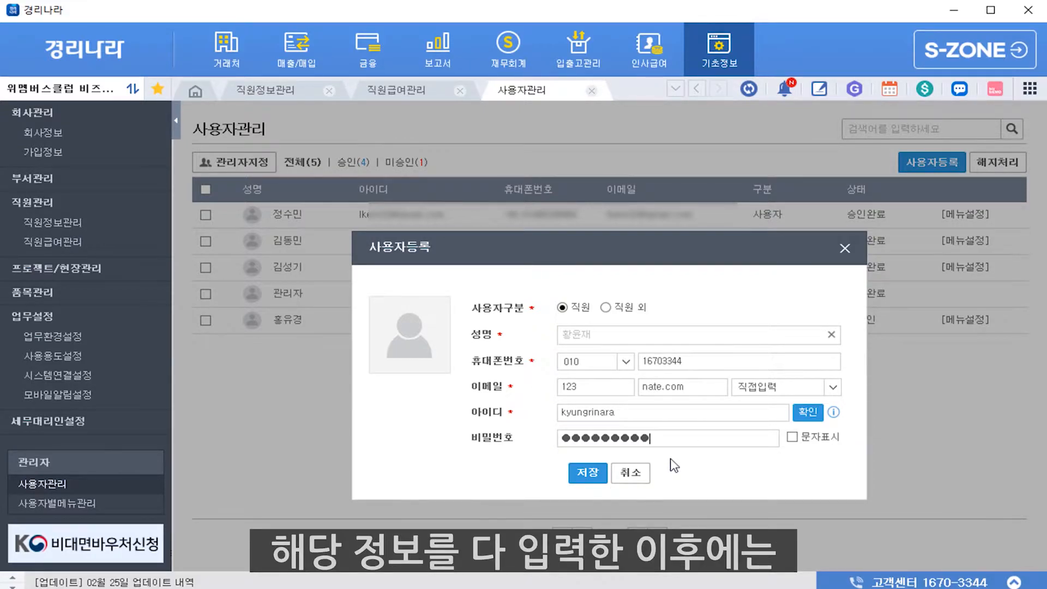
left_click(808, 413)
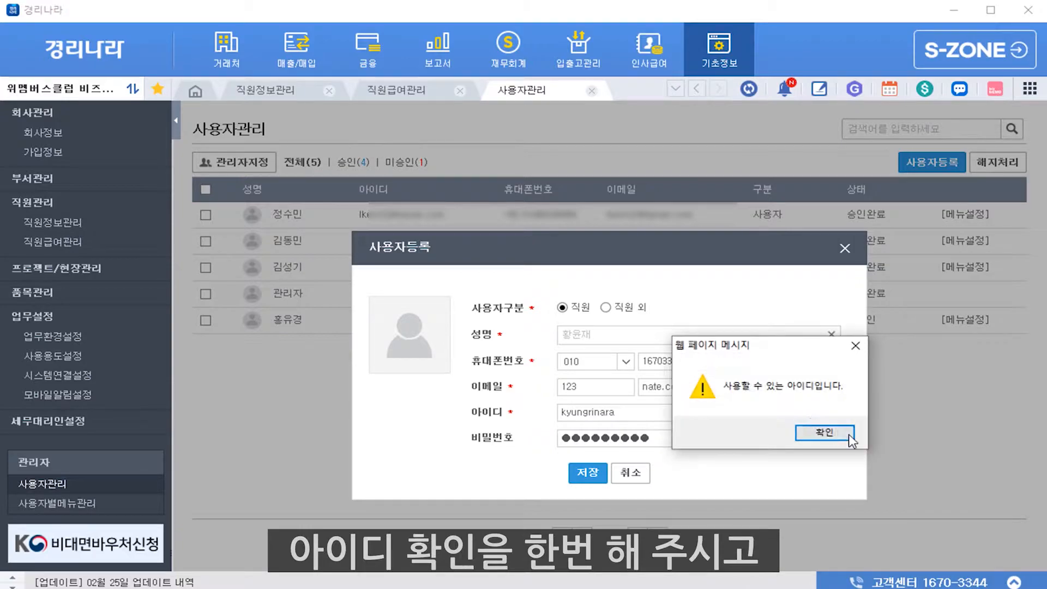
left_click(842, 434)
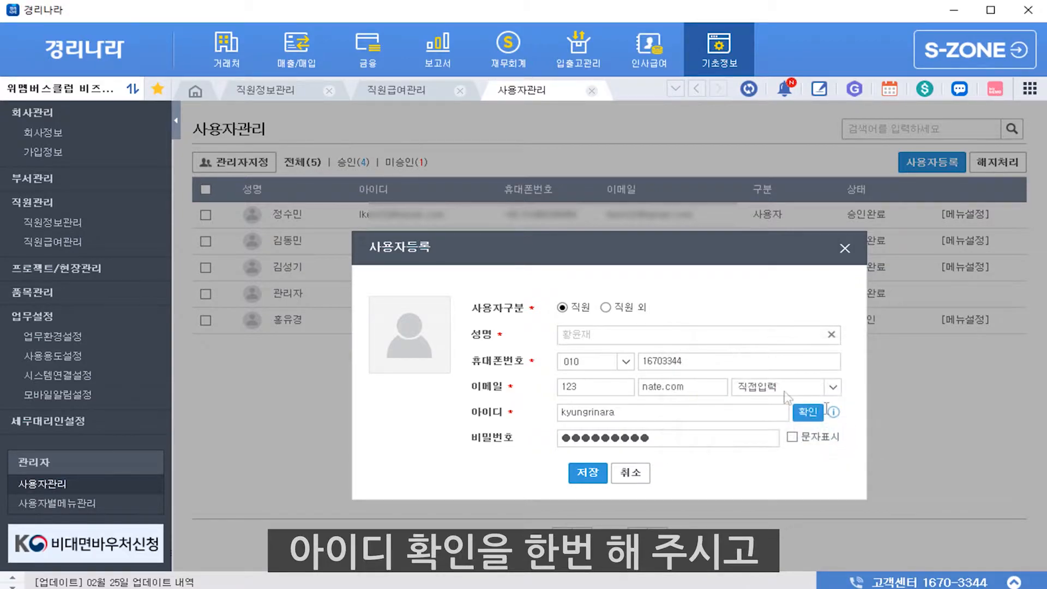
left_click(587, 472)
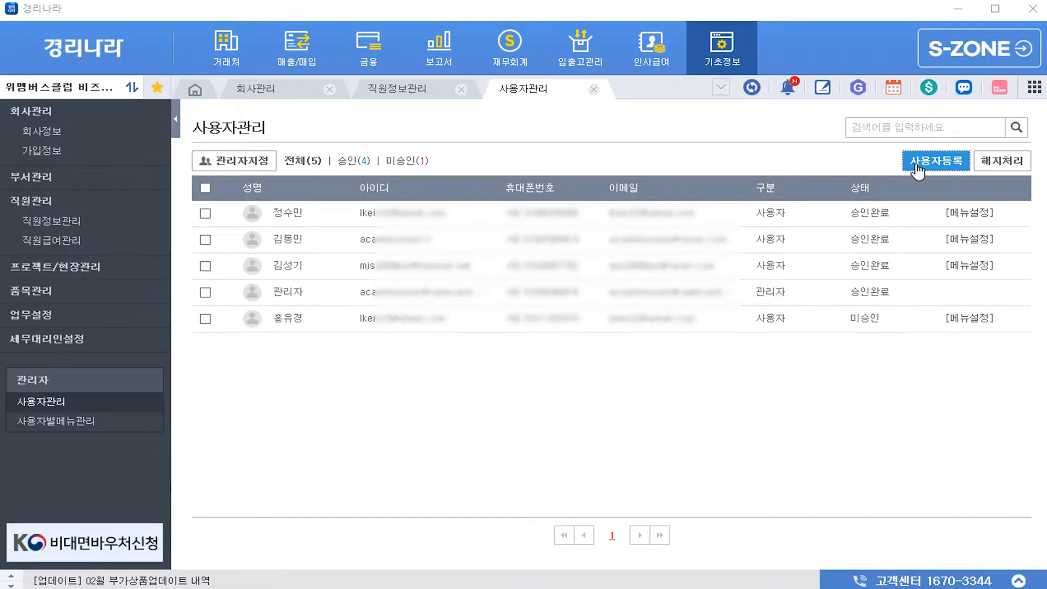
In a new 사용자등록 form, manually enter the user's name, mobile number and nate.com e-mail
left_click(923, 162)
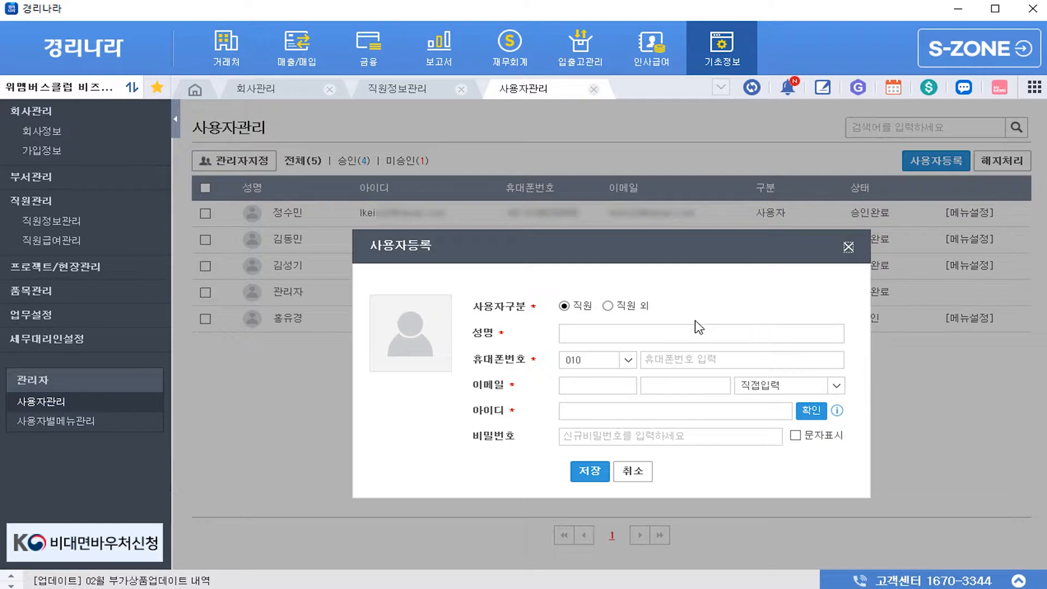
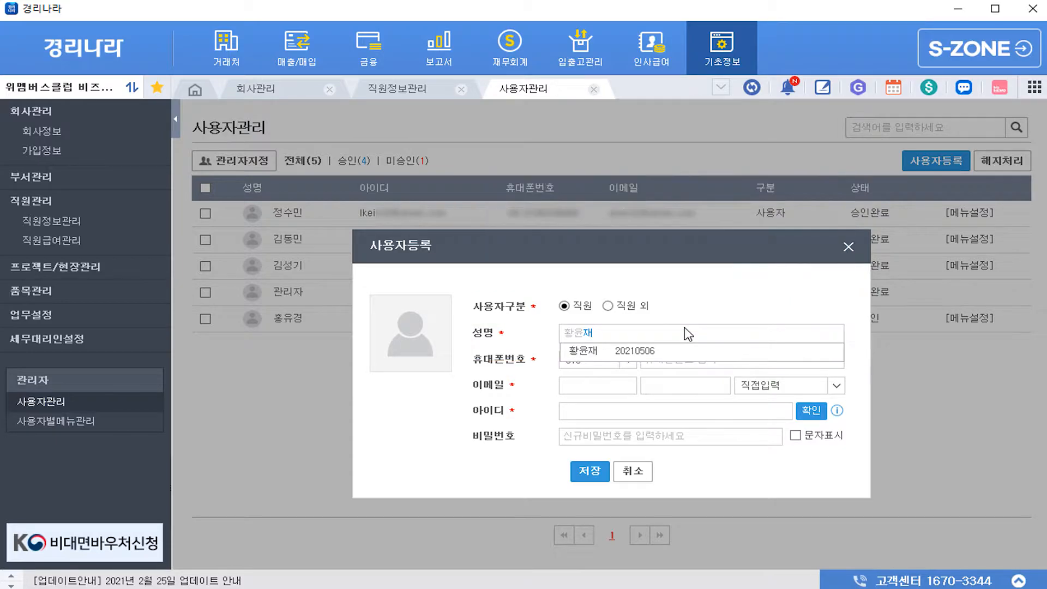
left_click(801, 479)
left_click(736, 361)
type("1234567812345678")
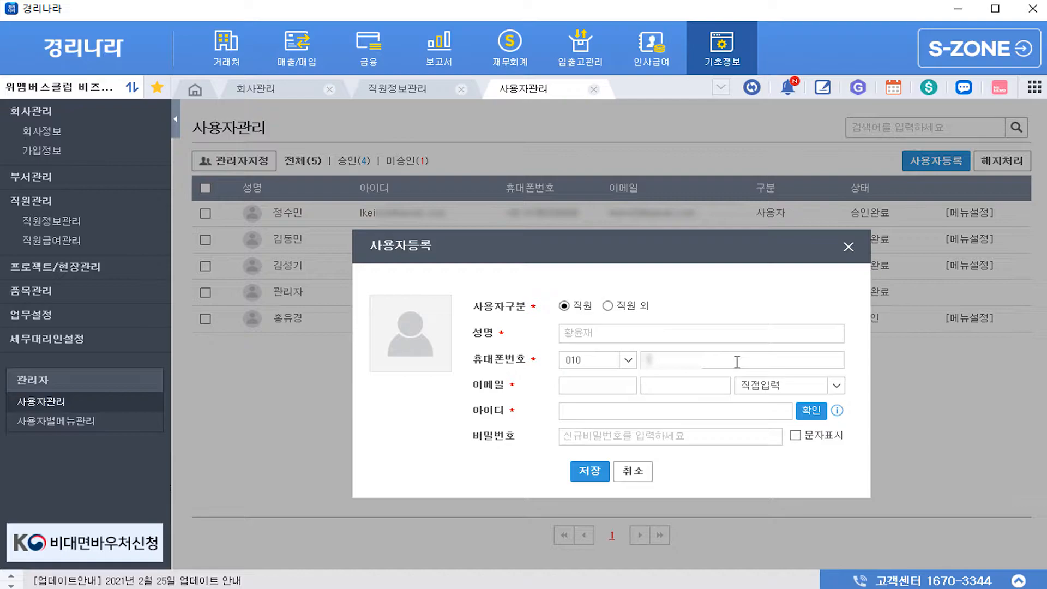
left_click(603, 388)
type("1234")
key("Tab")
type("nate.com")
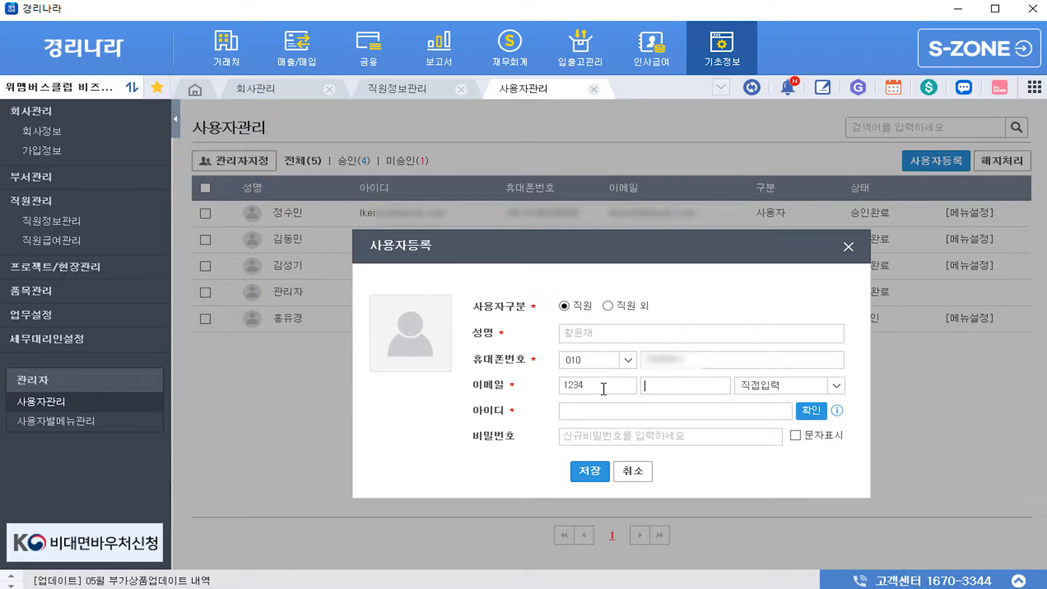
Enter and verify a login ID, set a password, and save the manually entered user
key("Tab")
type("kyungrinara")
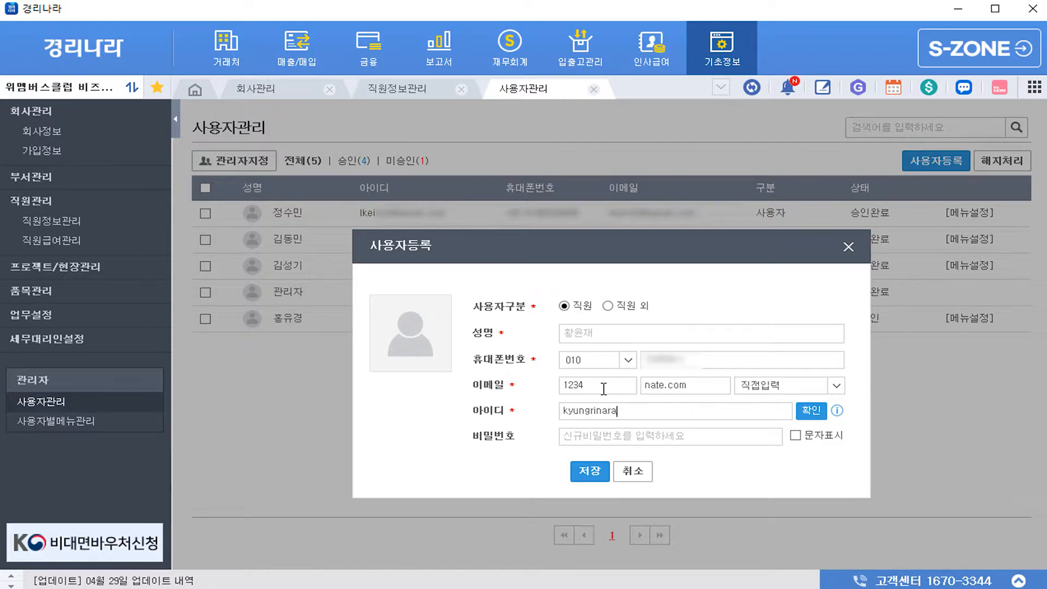
left_click(808, 412)
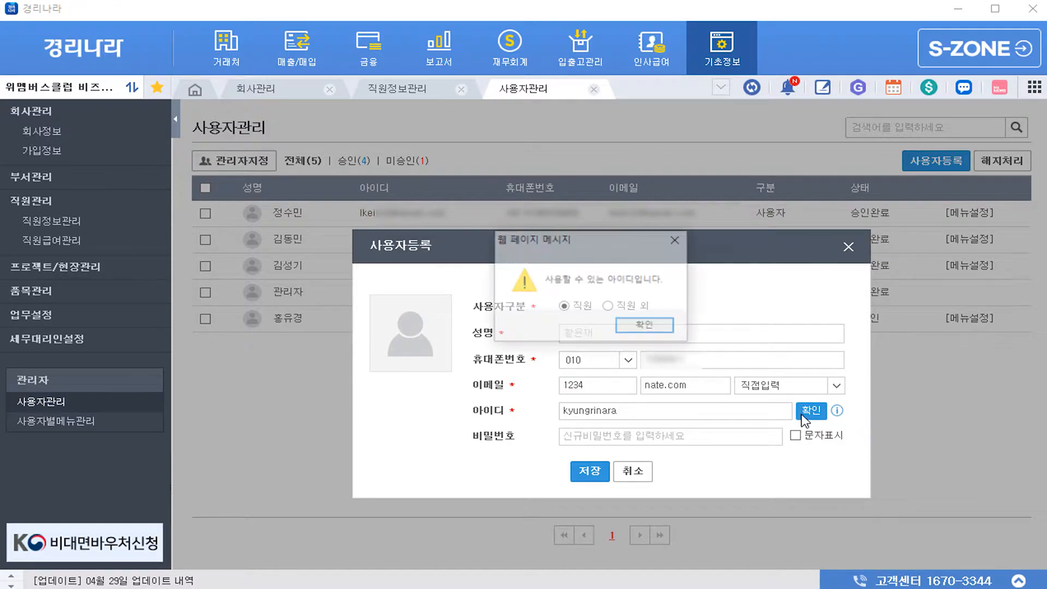
left_click(674, 327)
left_click(628, 437)
type("123456789012")
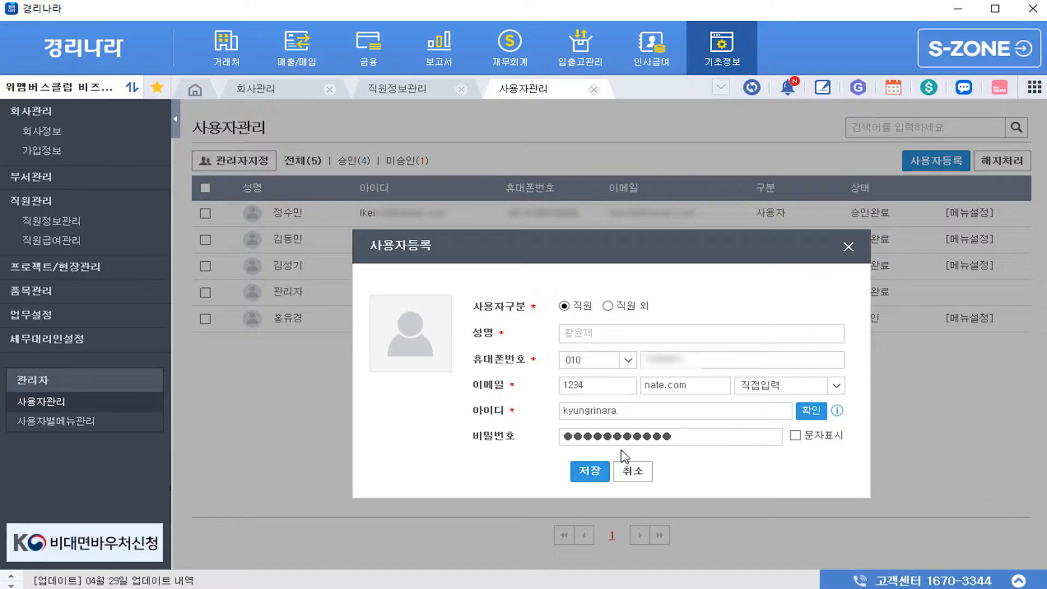
left_click(589, 472)
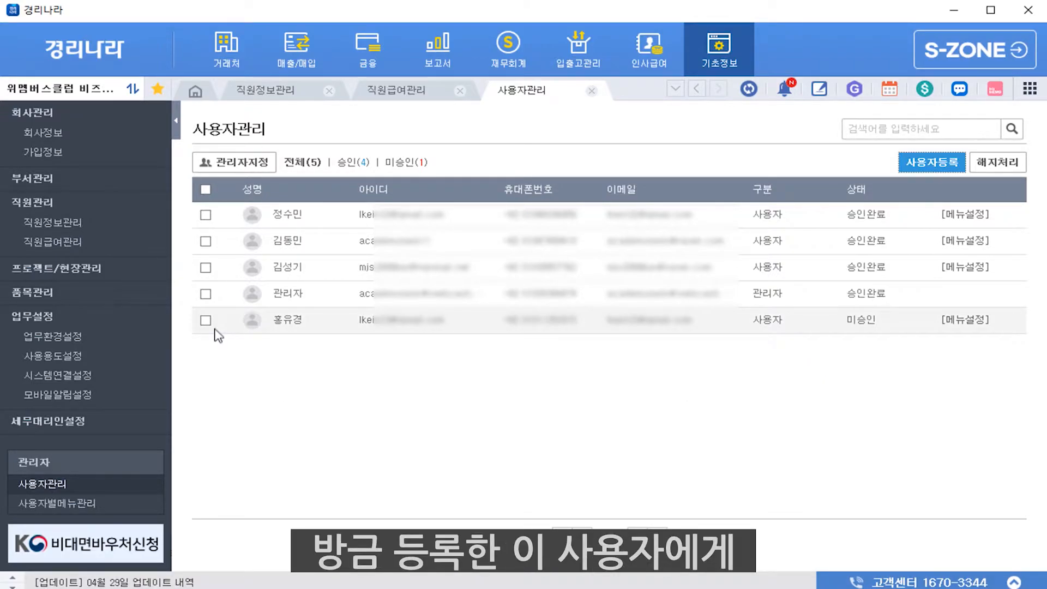
Open the 관리자 추가/변경 window via 관리자지정
left_click(248, 163)
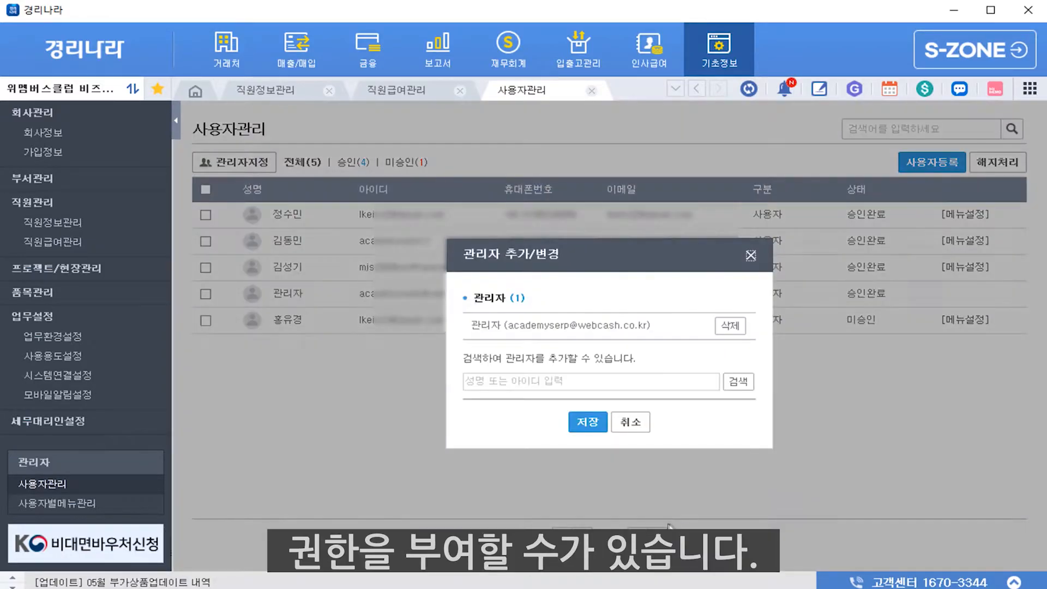
Search an employee by name in 관리자 추가/변경, cancel, then open 사용자별메뉴관리's user list
left_click(608, 384)
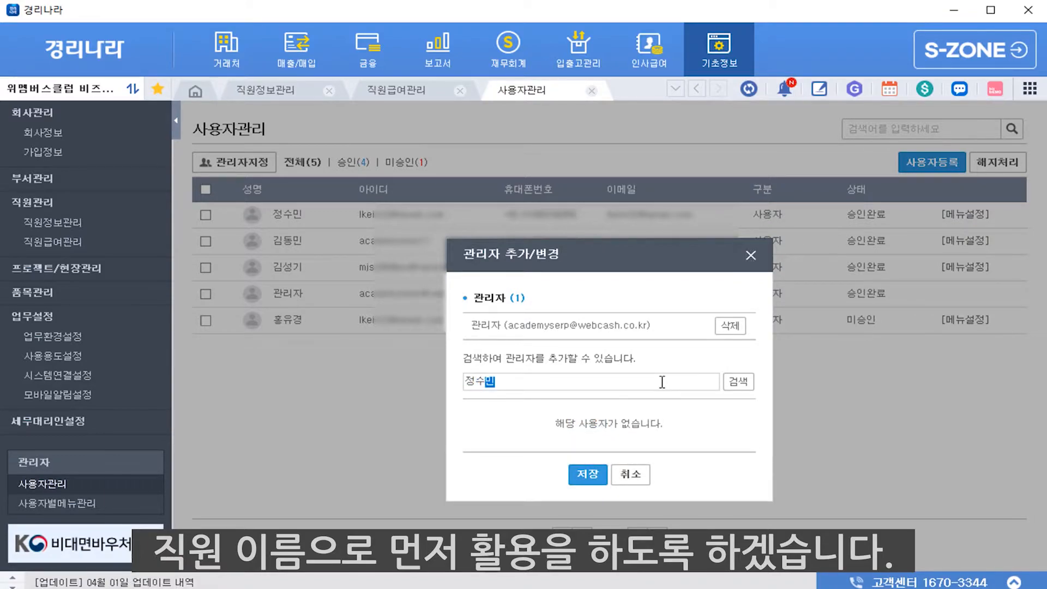
left_click(738, 381)
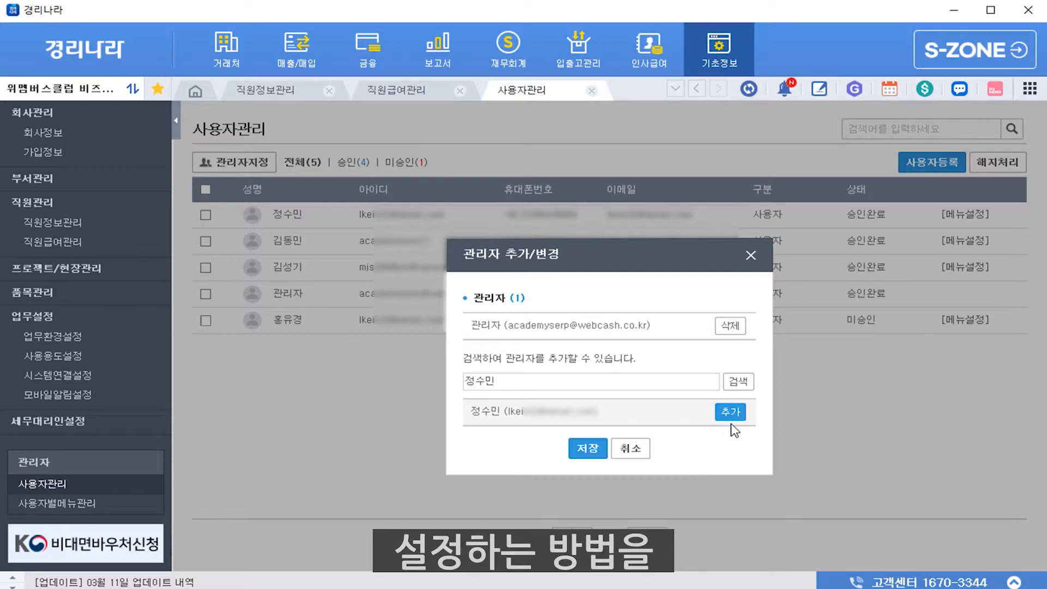
left_click(631, 449)
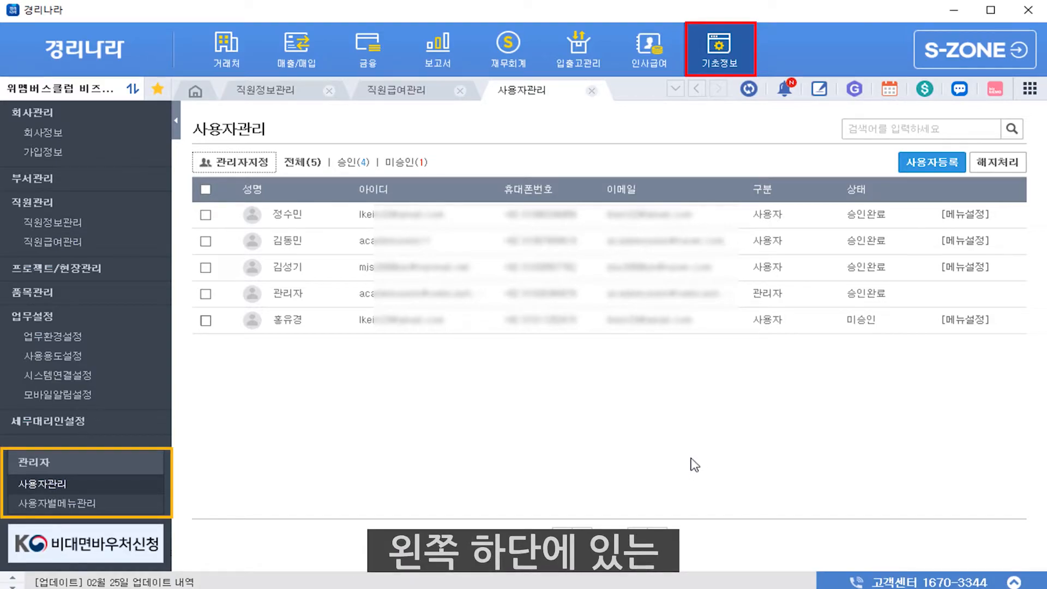
left_click(53, 504)
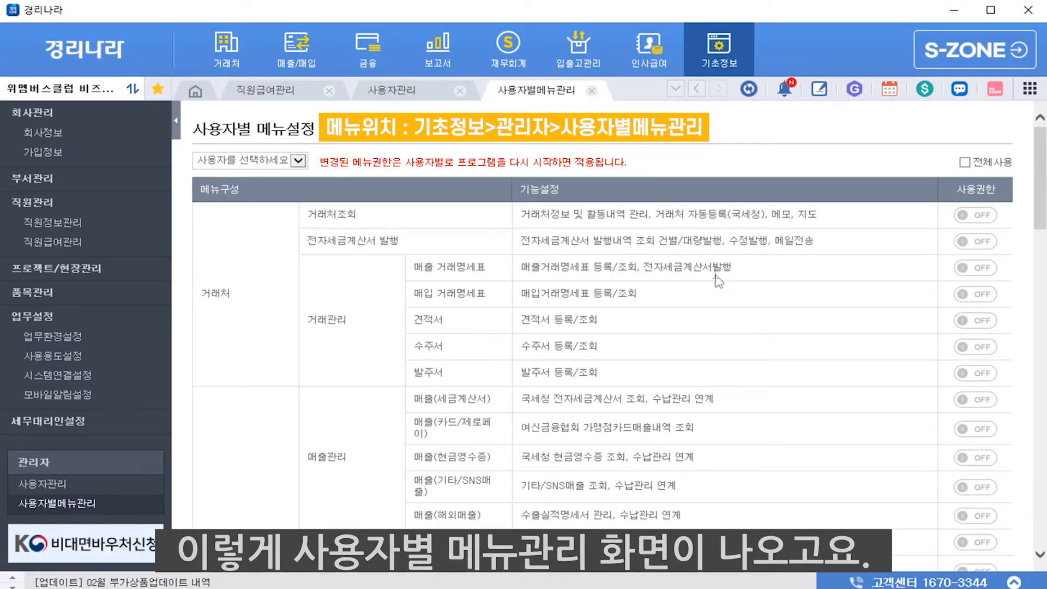
left_click(299, 161)
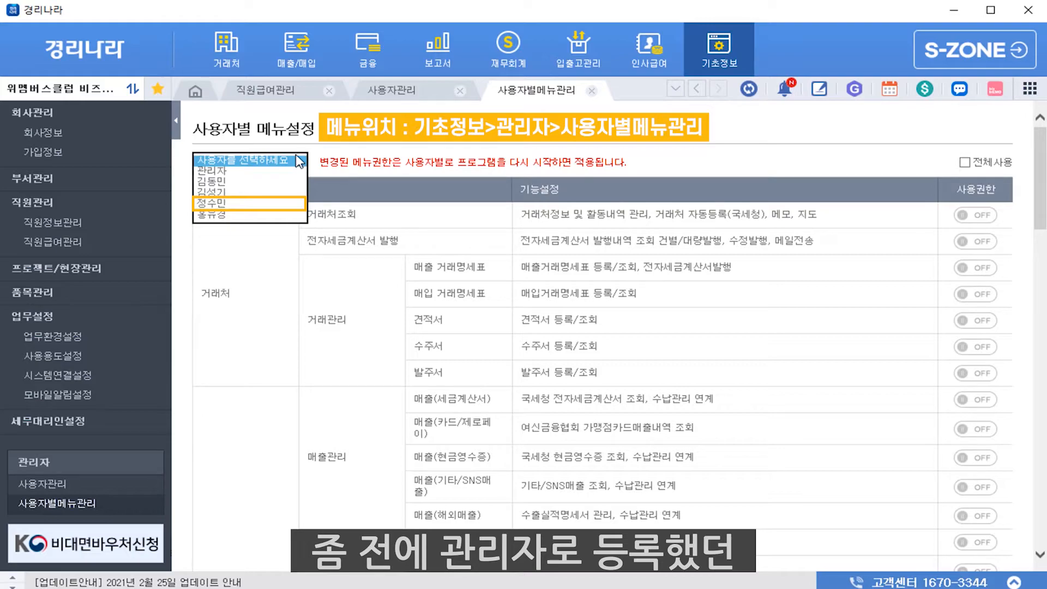
Select the new employee and tick 전체사용 so every menu permission is ON
left_click(283, 203)
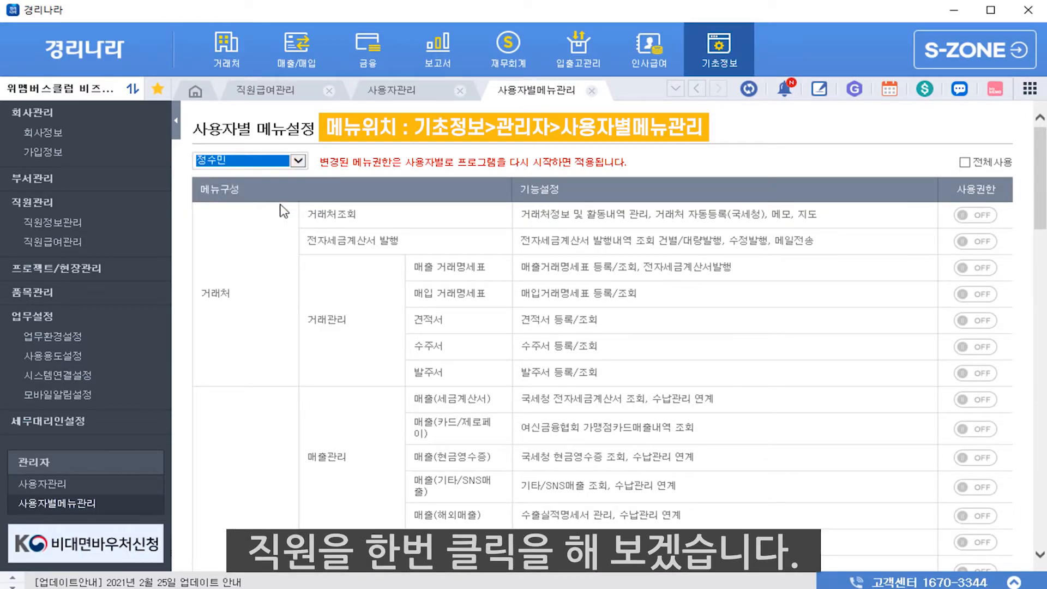
left_click(969, 162)
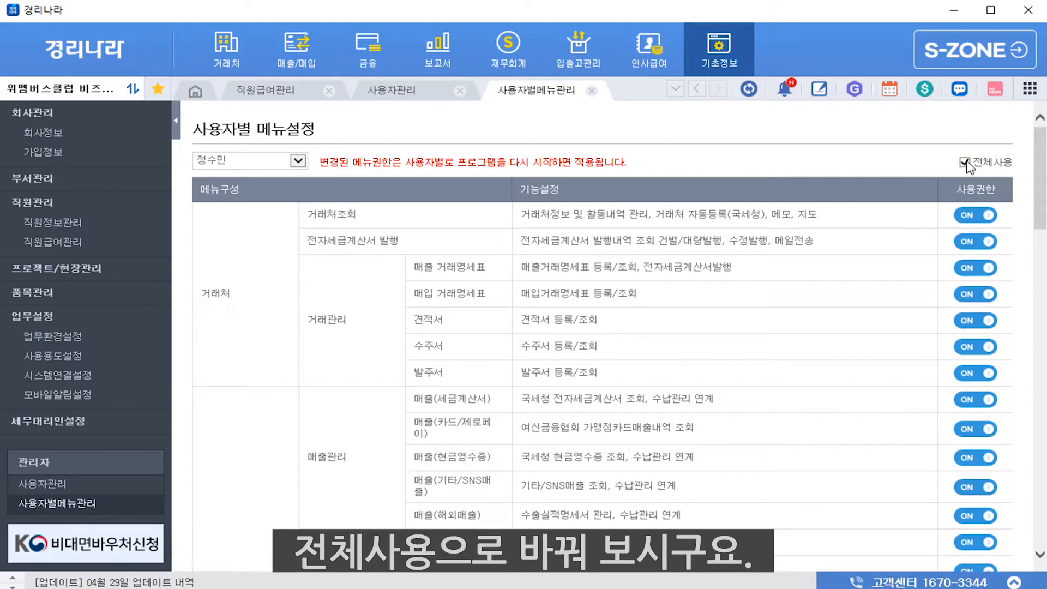
scroll(973, 171, "down", 10)
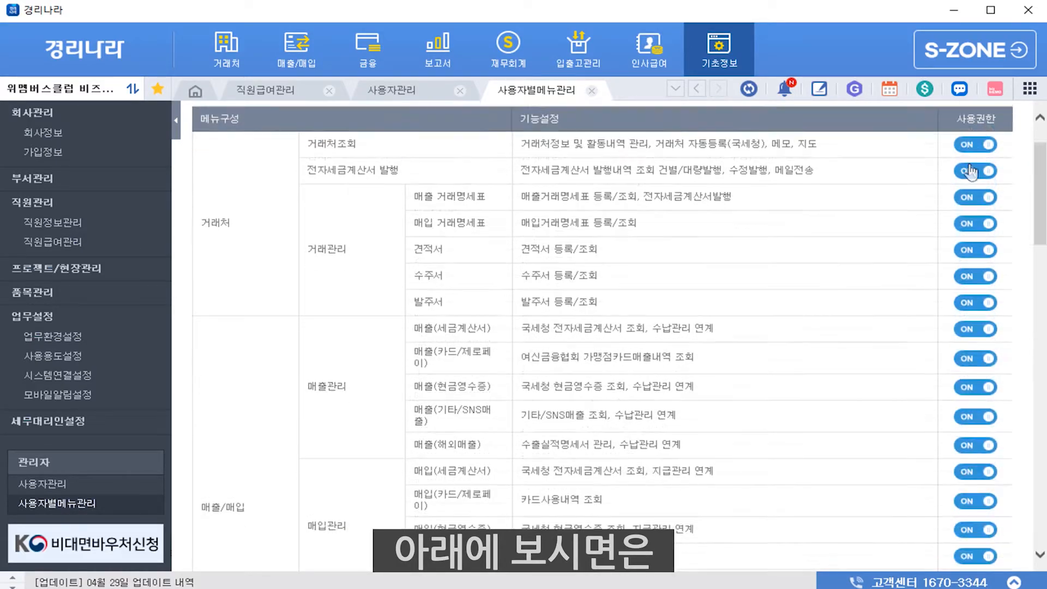
scroll(976, 174, "down", 10)
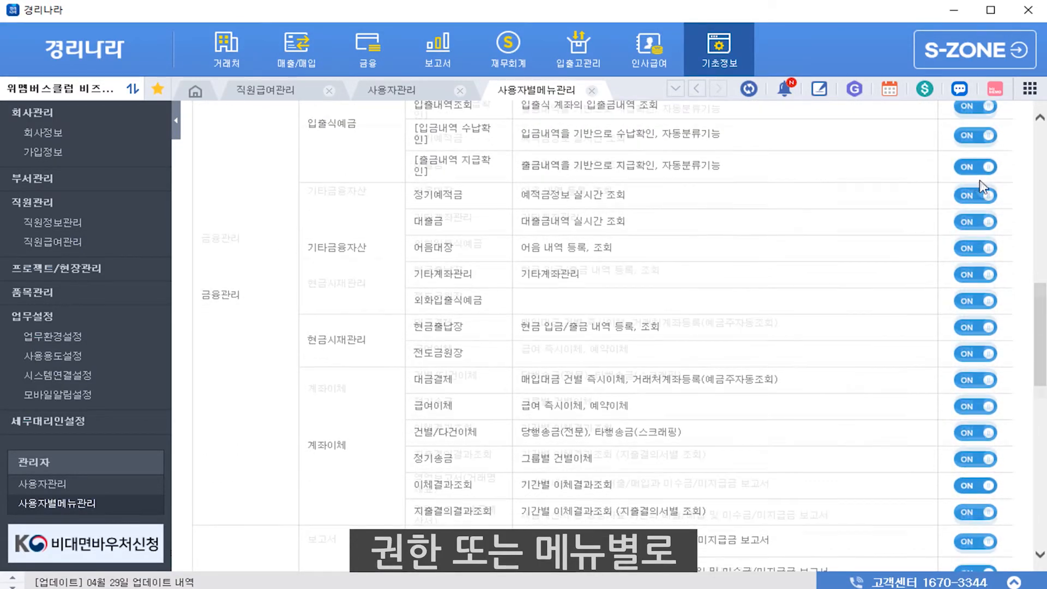
scroll(973, 186, "down", 8)
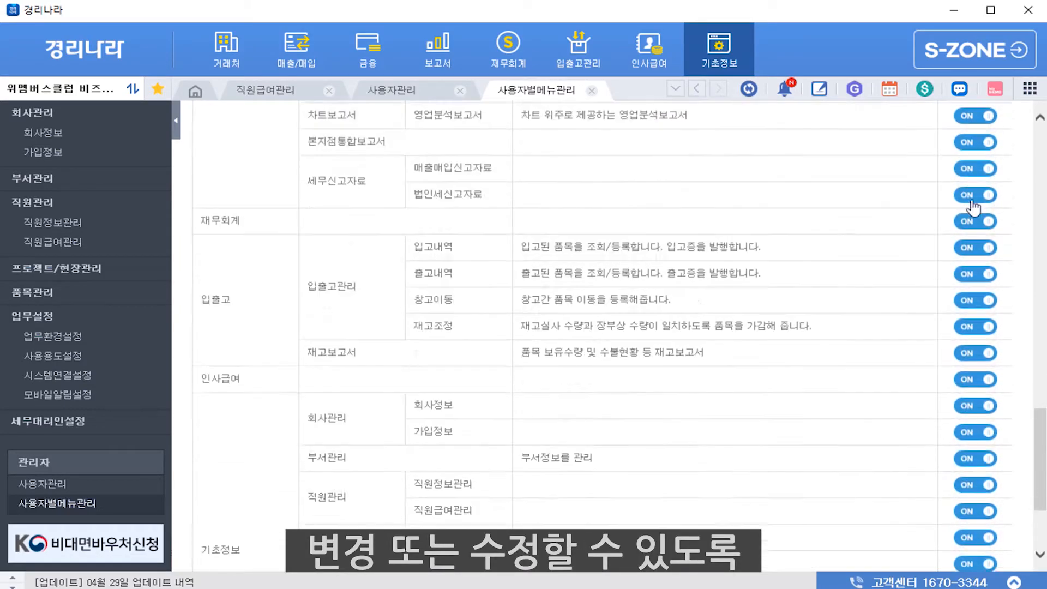
scroll(976, 292, "up", 4)
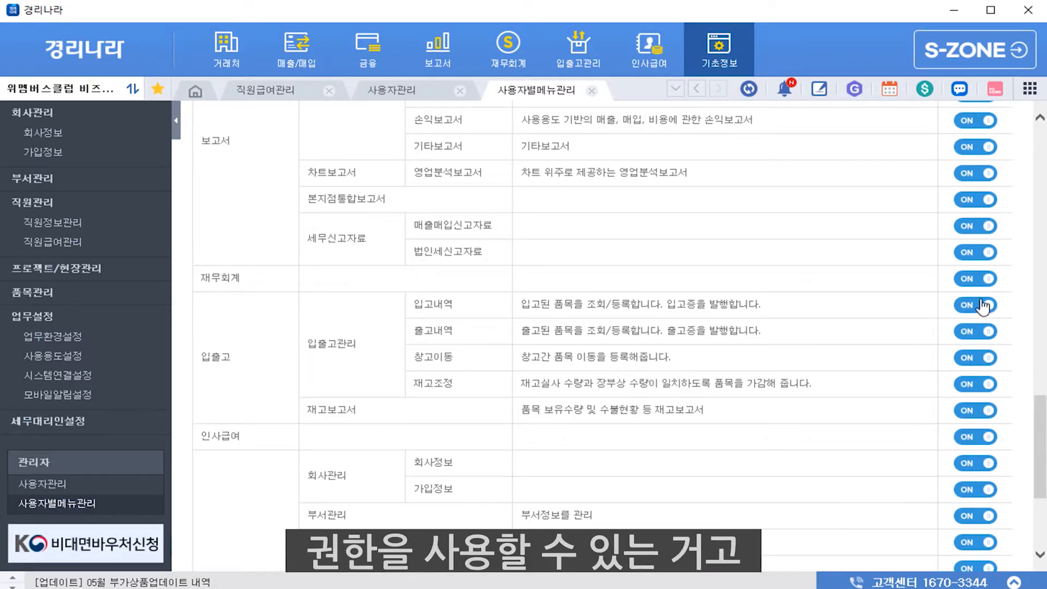
Switch the 입고내역 and 매입(카드/제로페이) permissions off and back ON
left_click(983, 306)
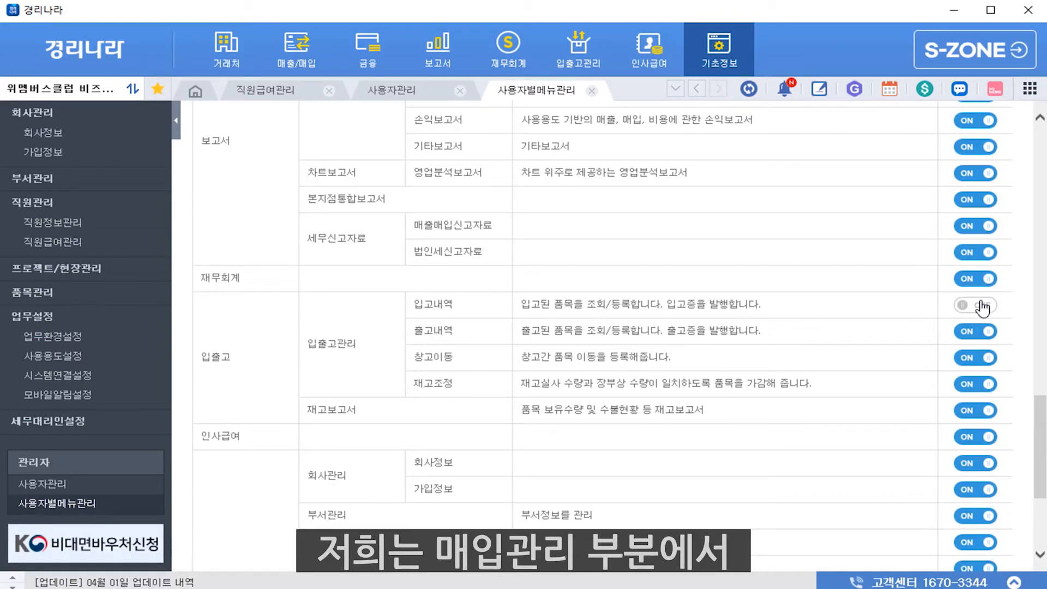
left_click(980, 306)
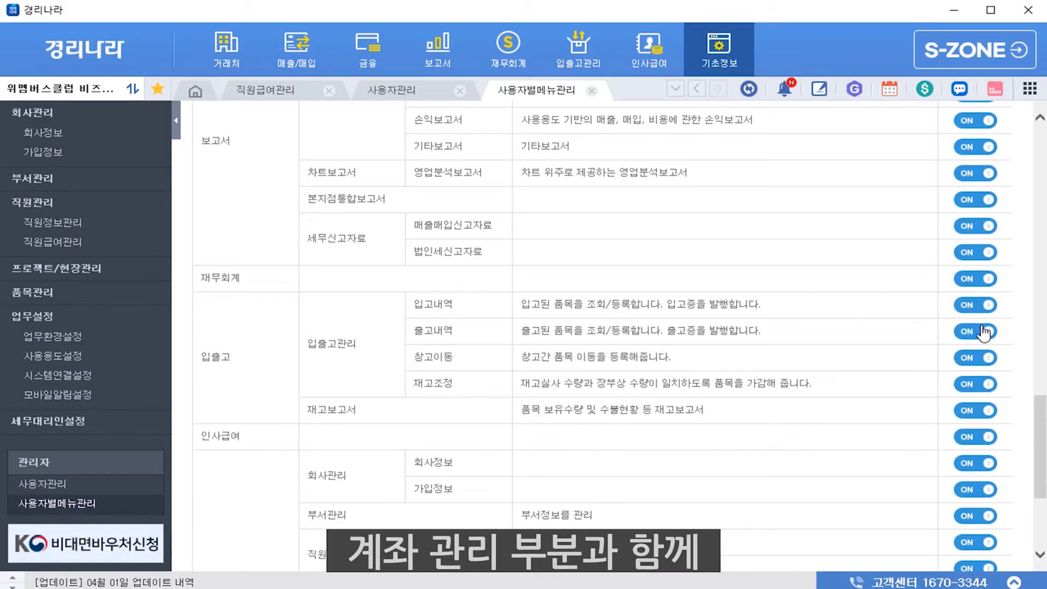
scroll(983, 332, "up", 5)
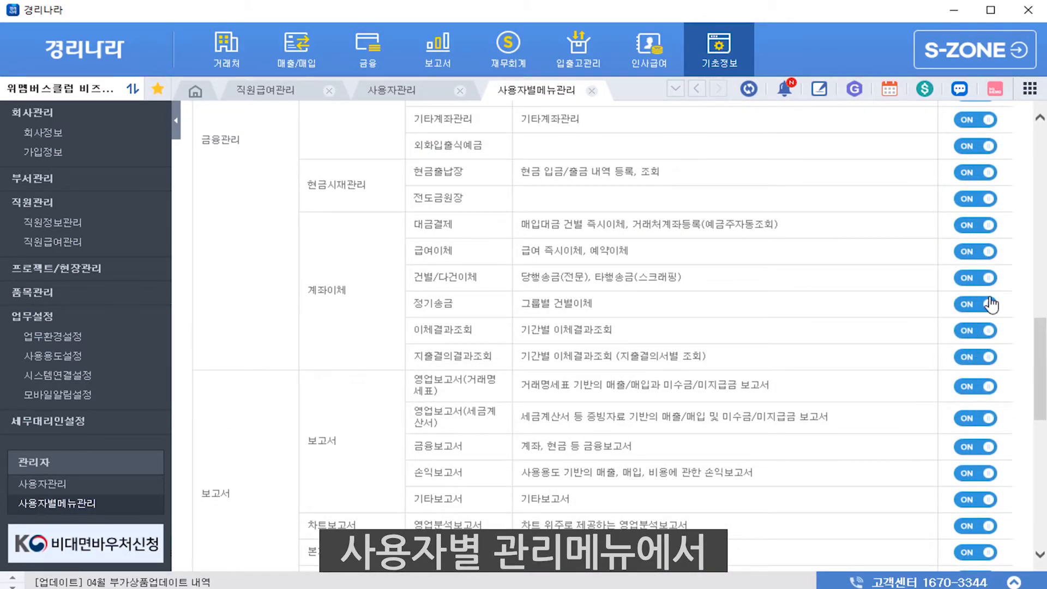
scroll(982, 230, "up", 10)
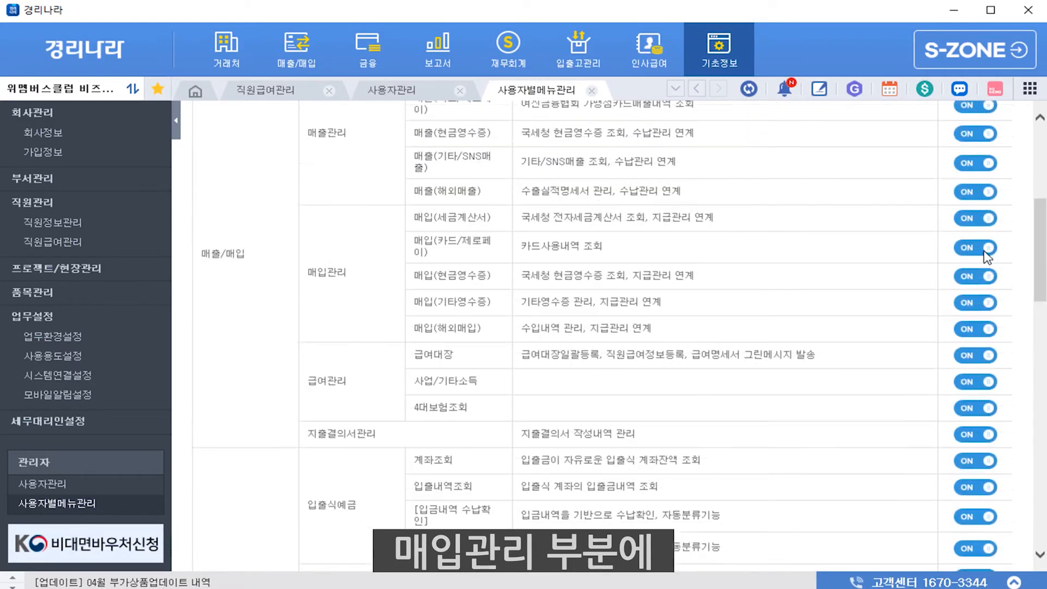
scroll(984, 245, "down", 5)
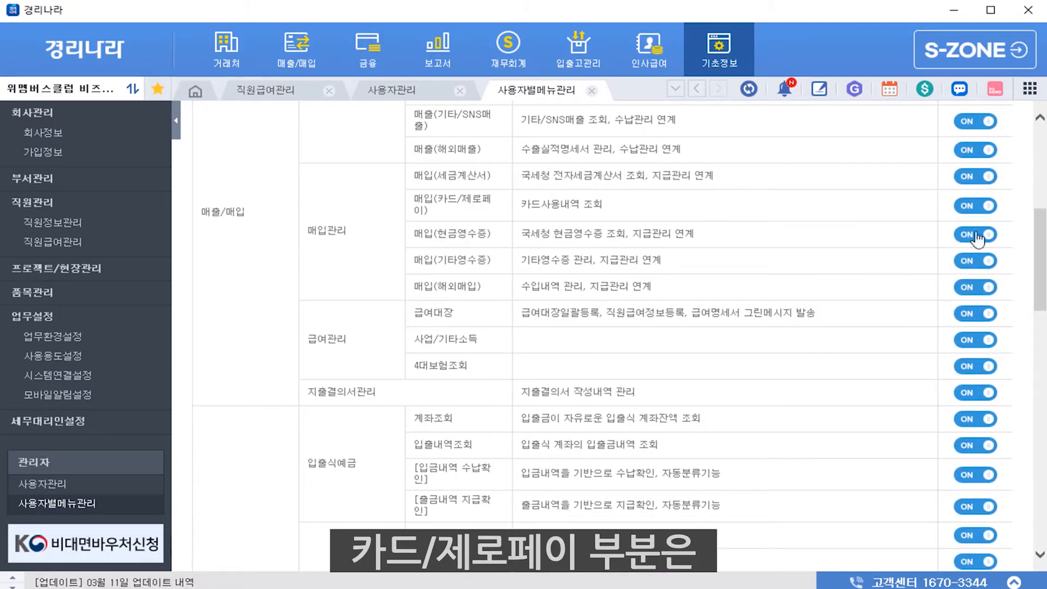
left_click(974, 206)
left_click(975, 207)
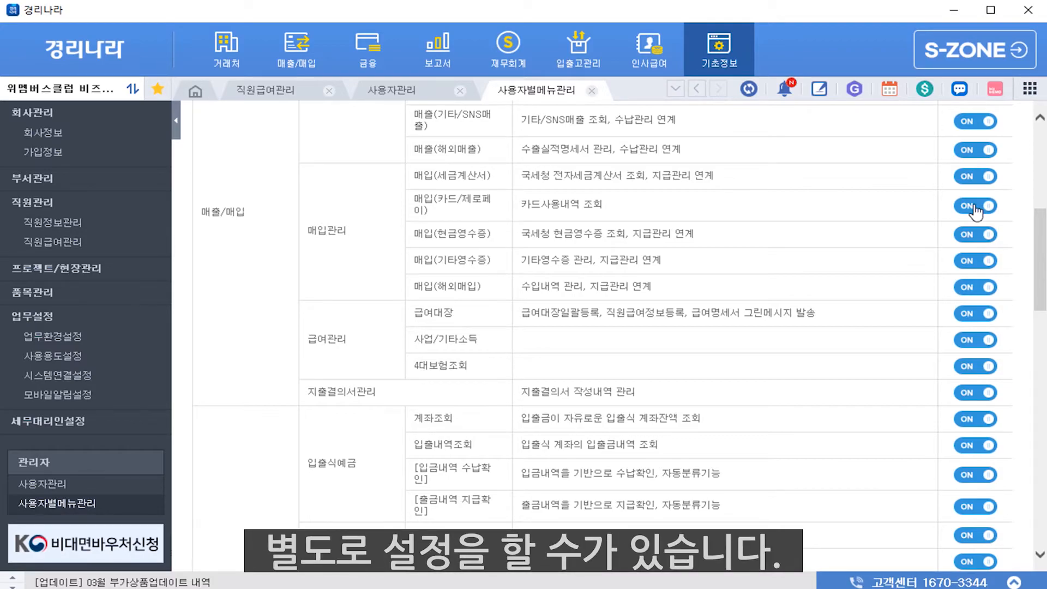
Go to the 조회권한관리 page under 매출/매입
scroll(975, 212, "up", 6)
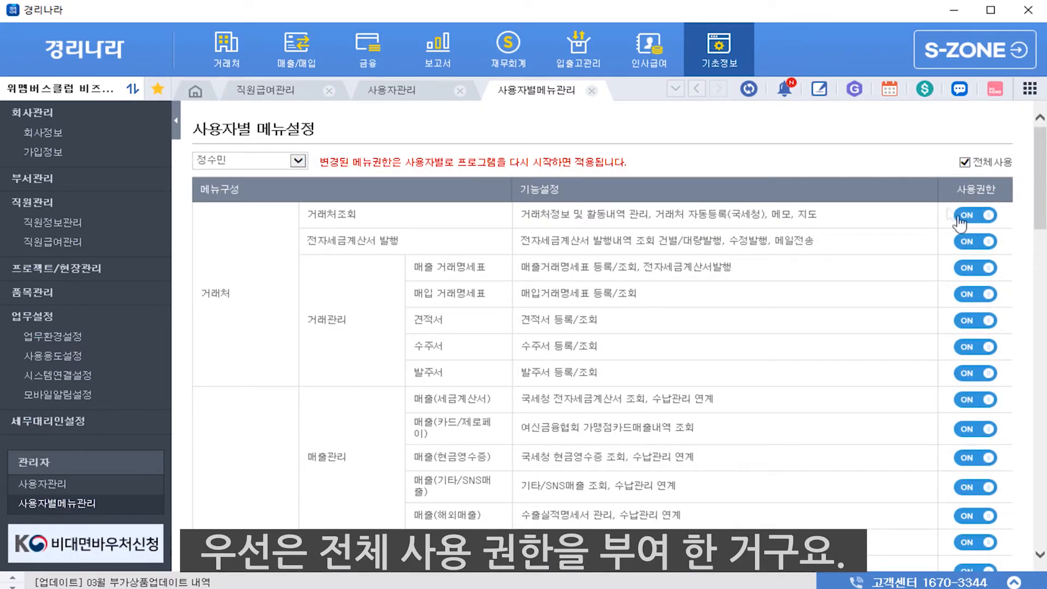
scroll(934, 349, "down", 10)
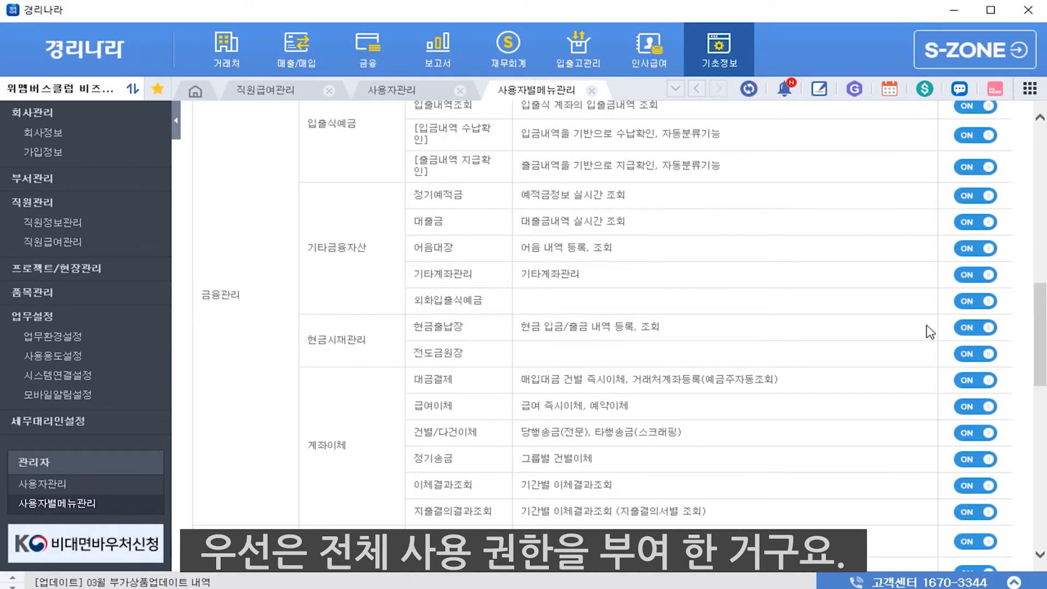
scroll(929, 331, "up", 5)
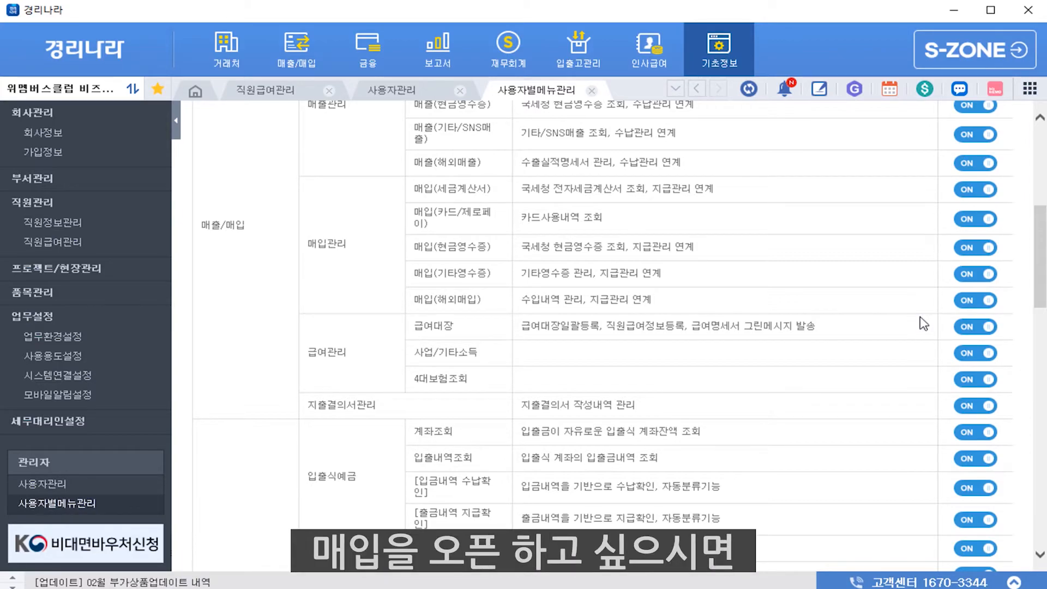
scroll(931, 327, "up", 5)
left_click(323, 54)
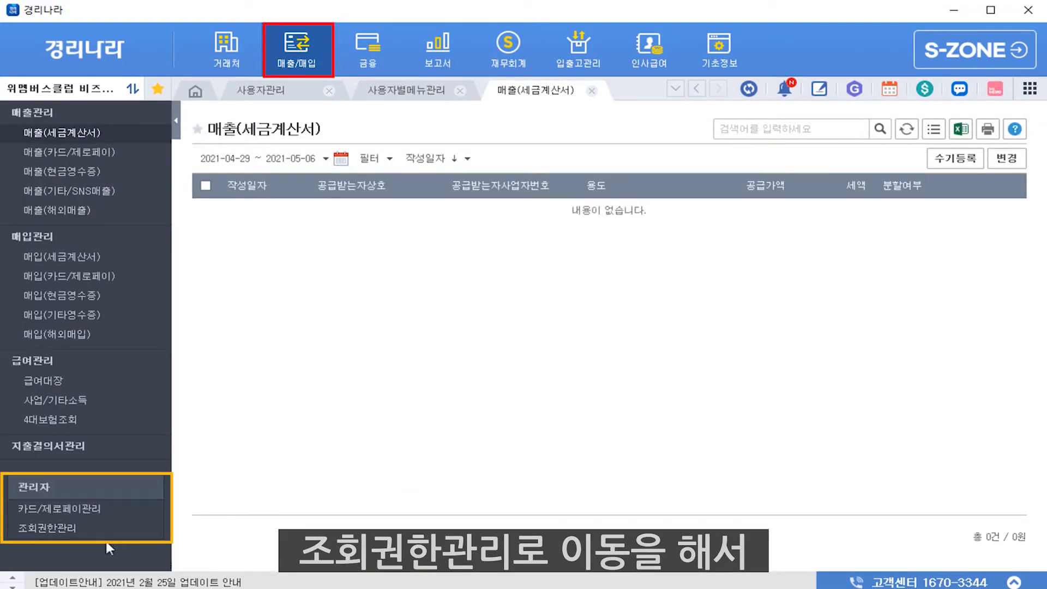
left_click(71, 534)
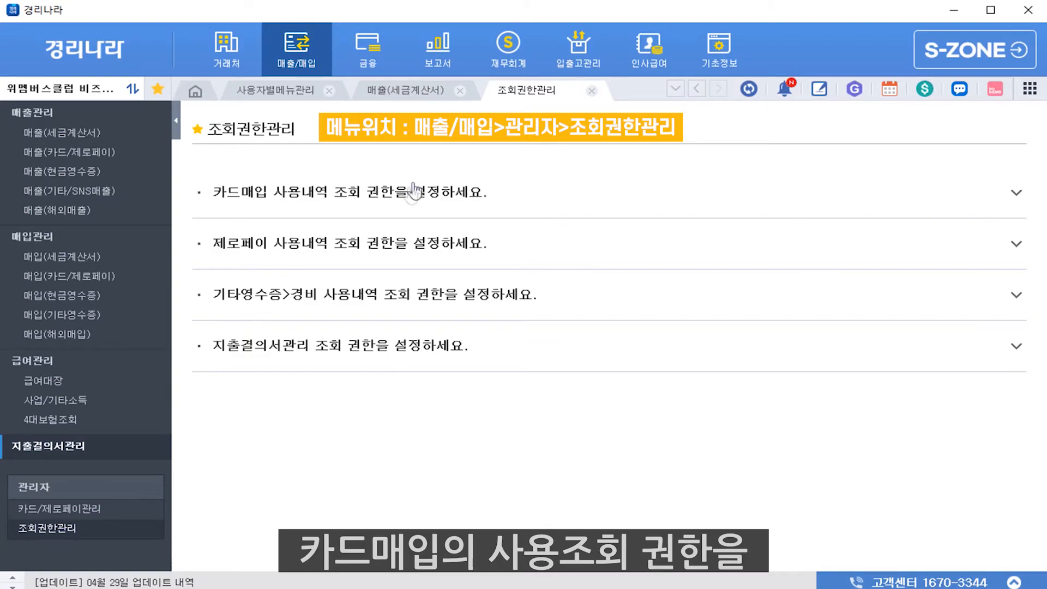
Expand the 카드매입 inquiry permissions and select the employee to review card access
left_click(404, 201)
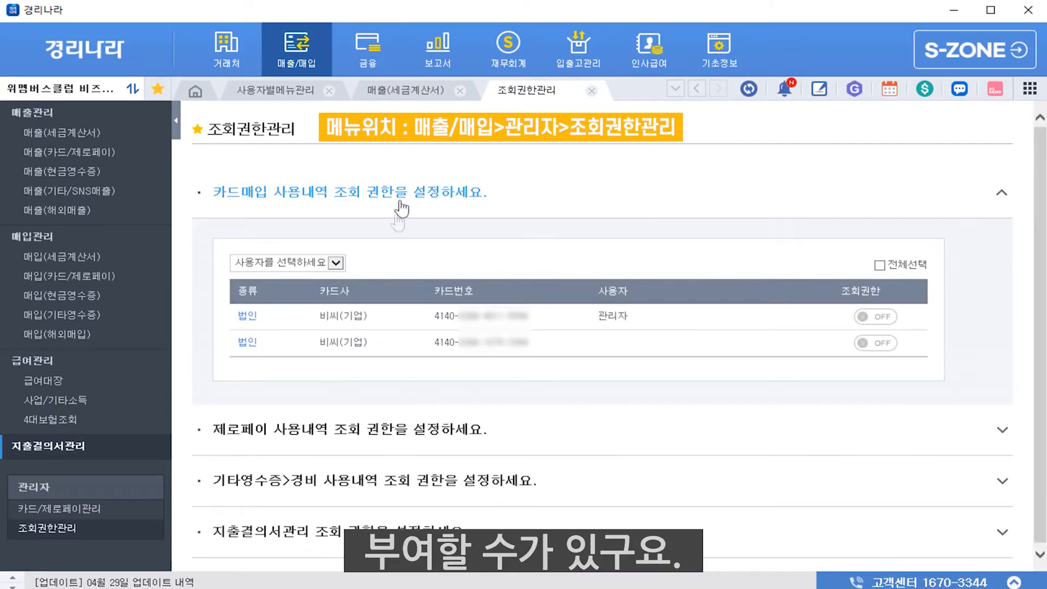
left_click(308, 262)
left_click(300, 272)
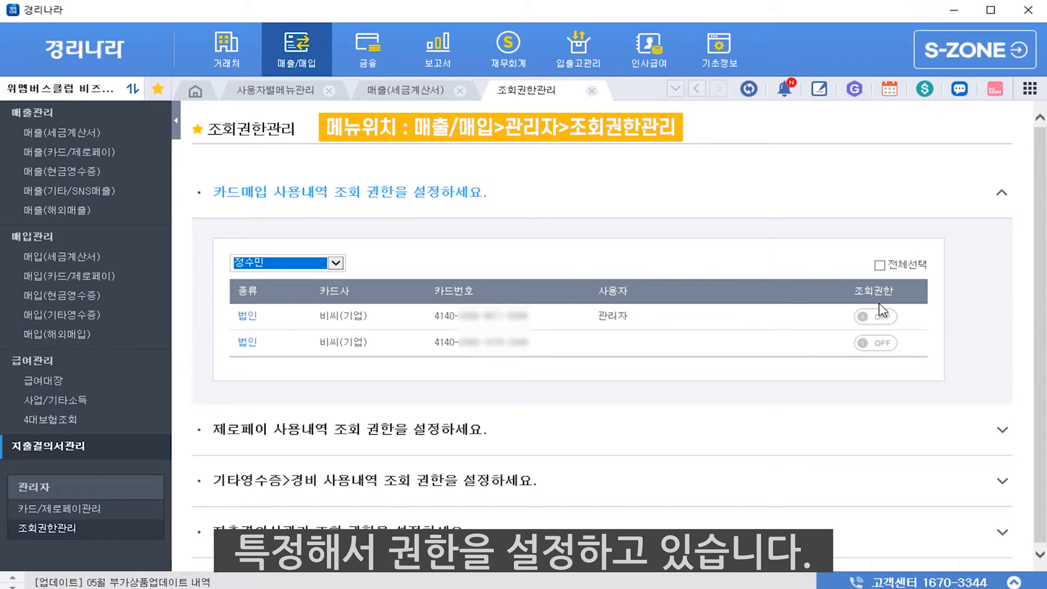
Expand the 제로페이, 기타영수증>경비 and 지출결의서관리 sections, then go to 금융 계좌조회
scroll(878, 313, "down", 1)
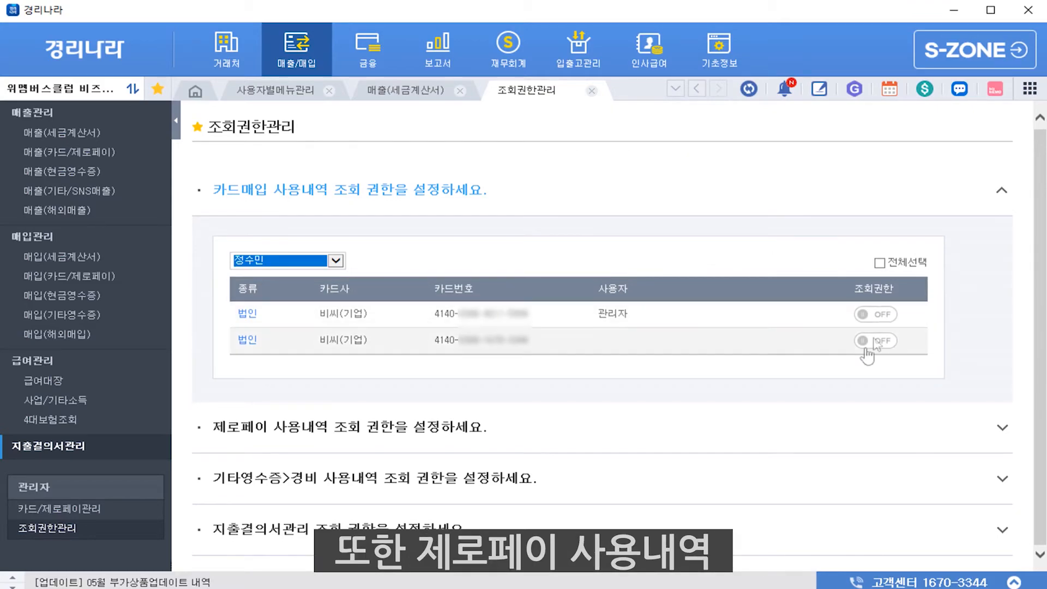
left_click(801, 428)
left_click(683, 482)
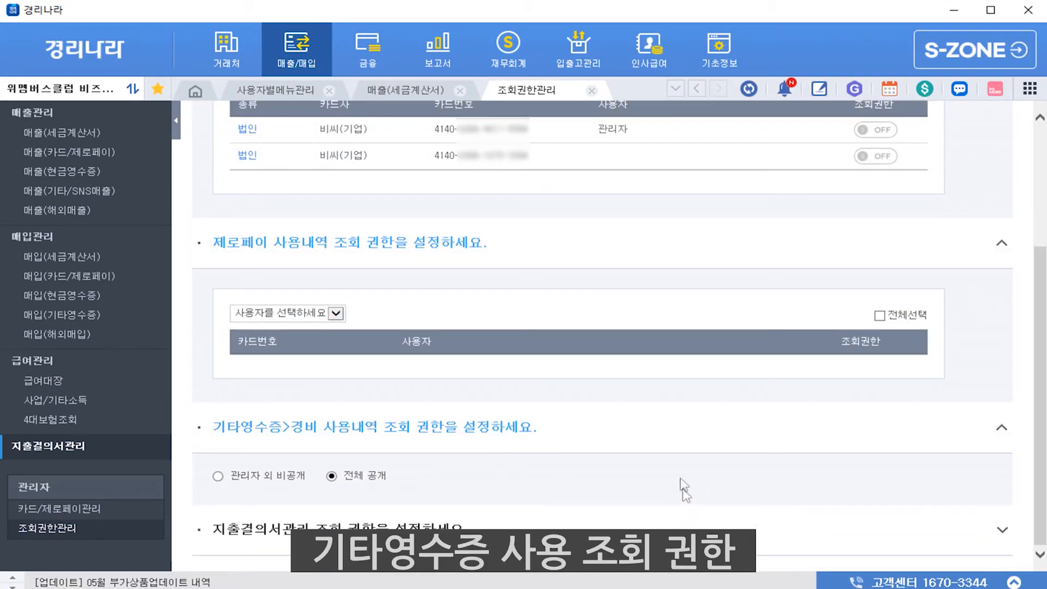
left_click(681, 530)
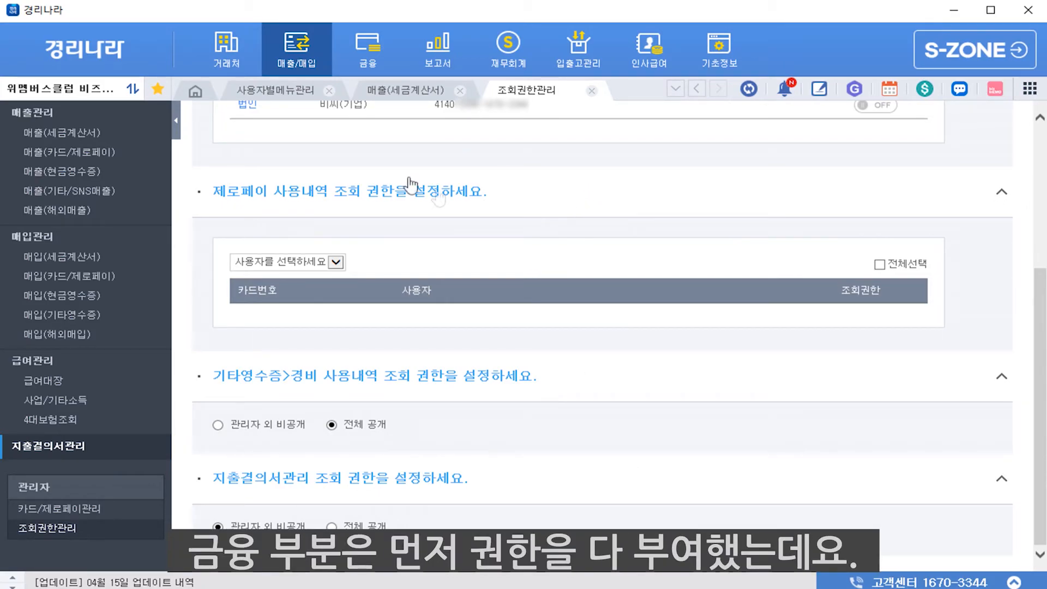
left_click(365, 46)
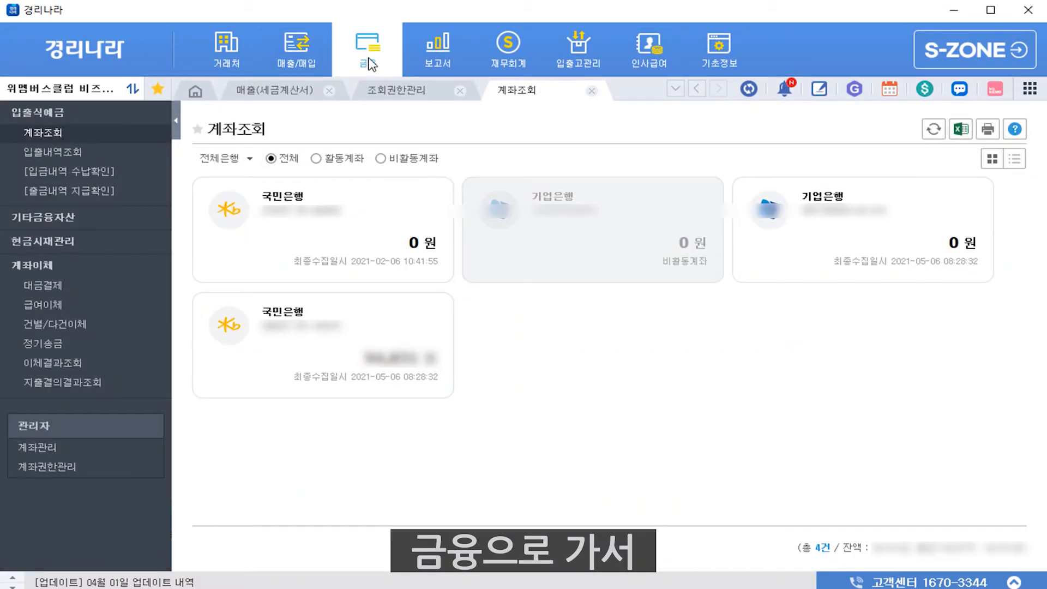
Go to 계좌권한관리 and open the 사용자를 선택하세요 user dropdown
left_click(77, 468)
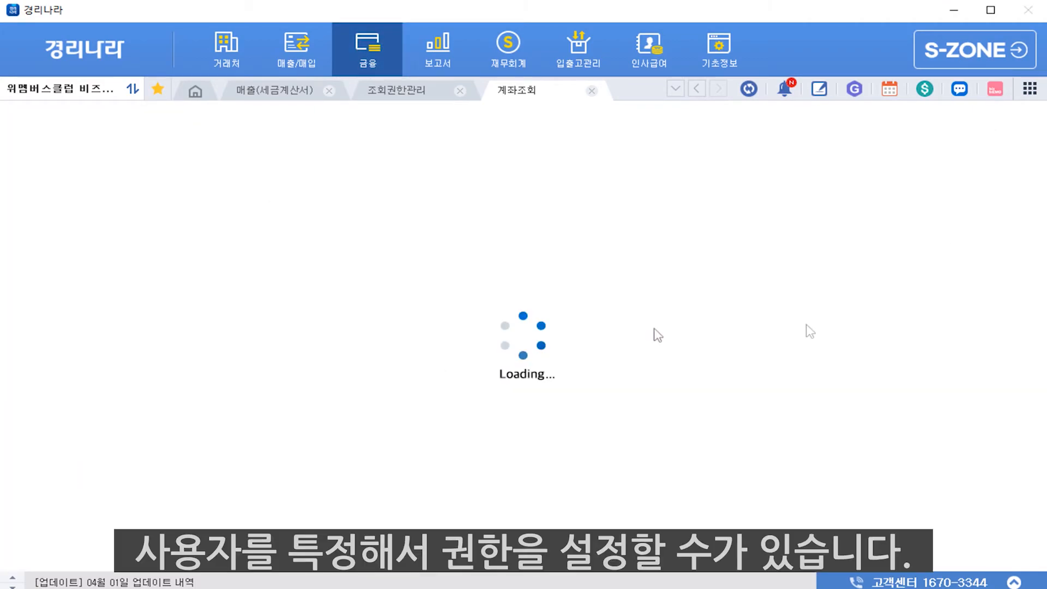
left_click(261, 157)
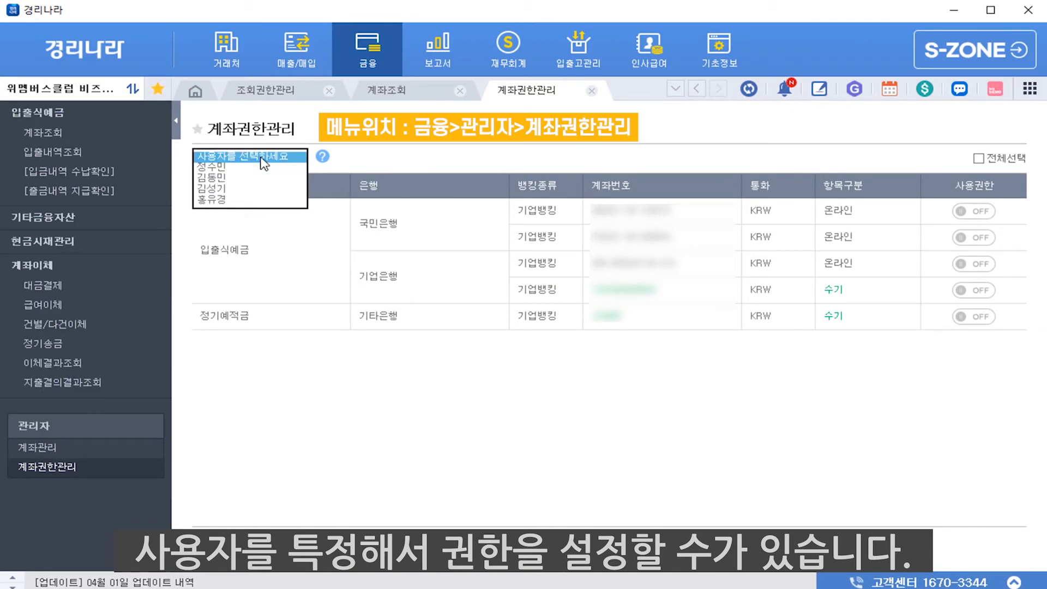
Select the employee, turn all accounts ON with 전체선택, then switch both 국민은행 accounts OFF
left_click(253, 167)
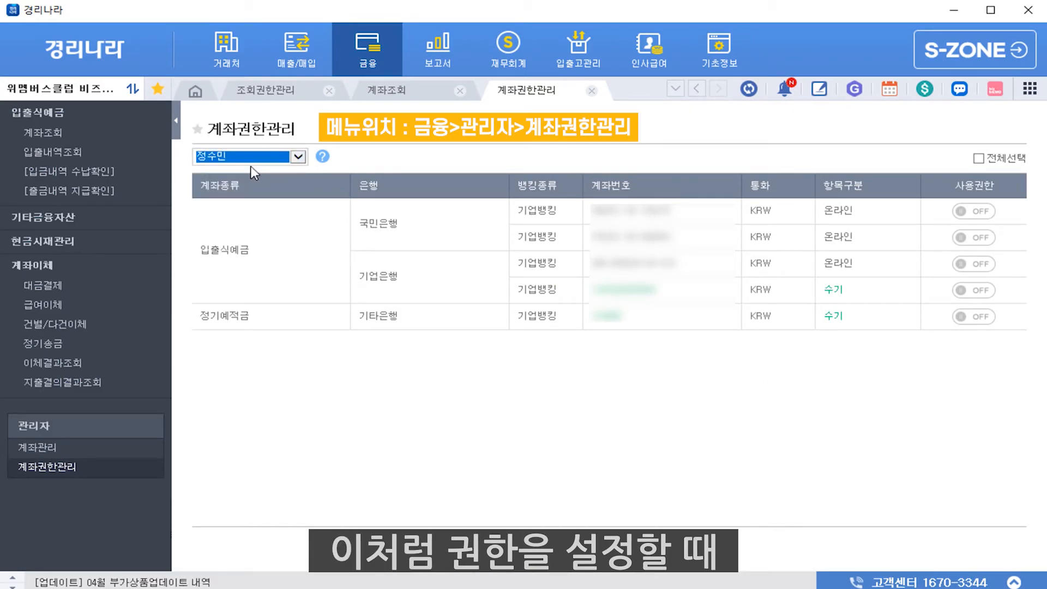
left_click(981, 211)
left_click(992, 162)
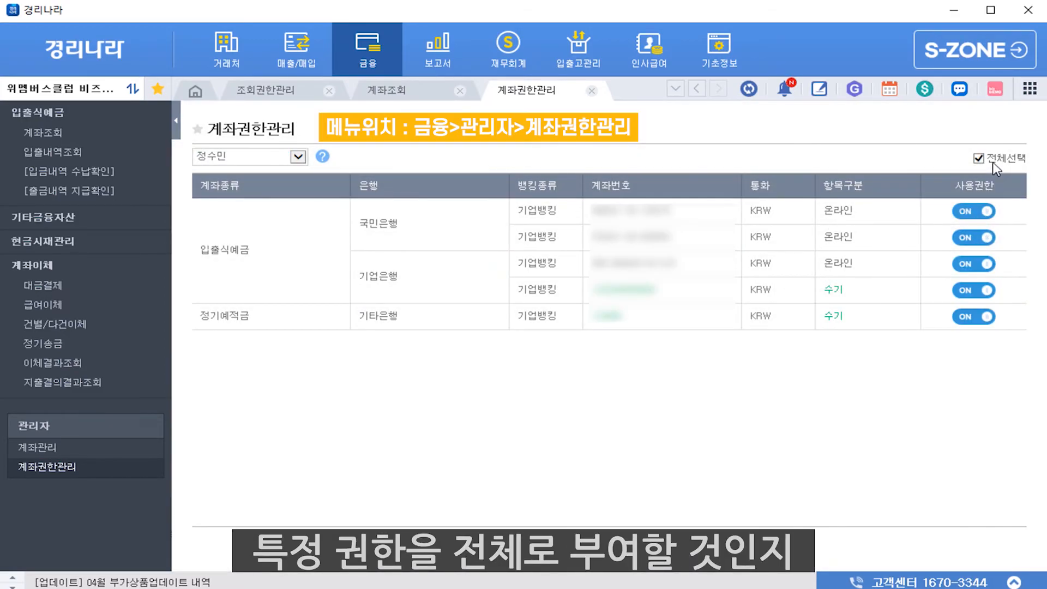
left_click(981, 211)
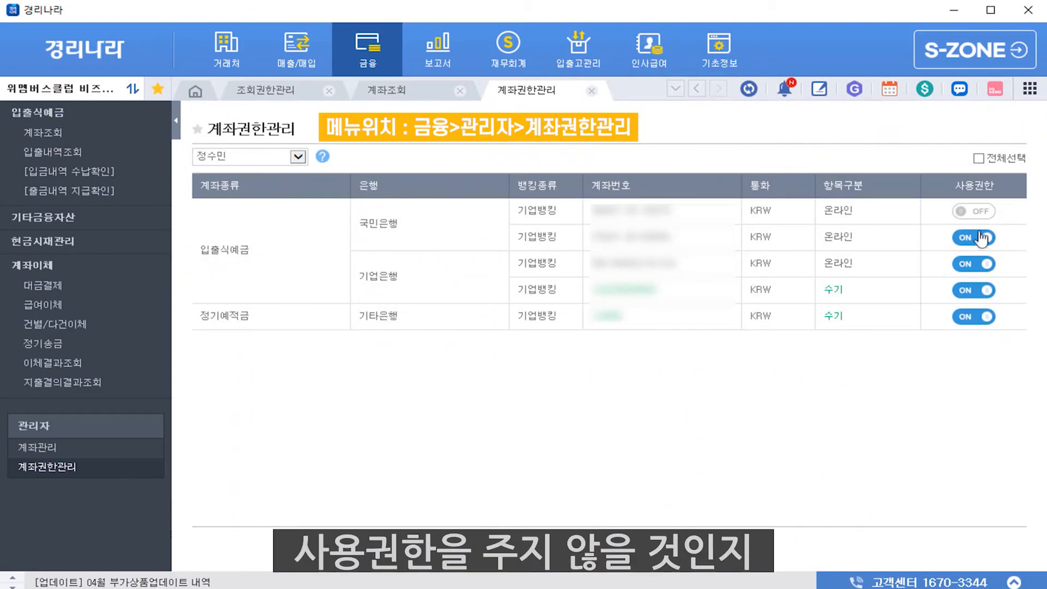
left_click(981, 238)
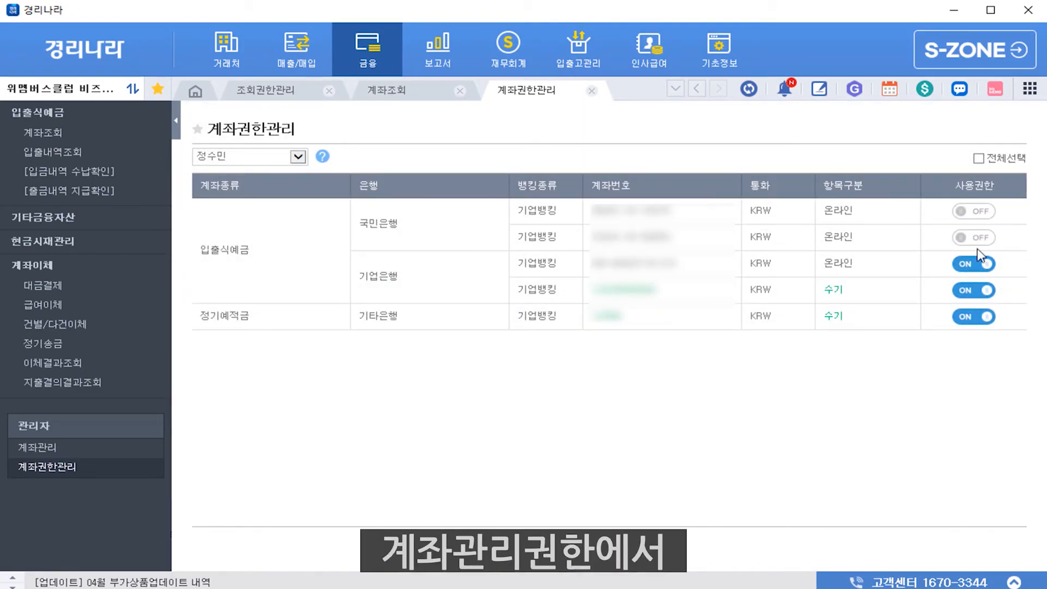